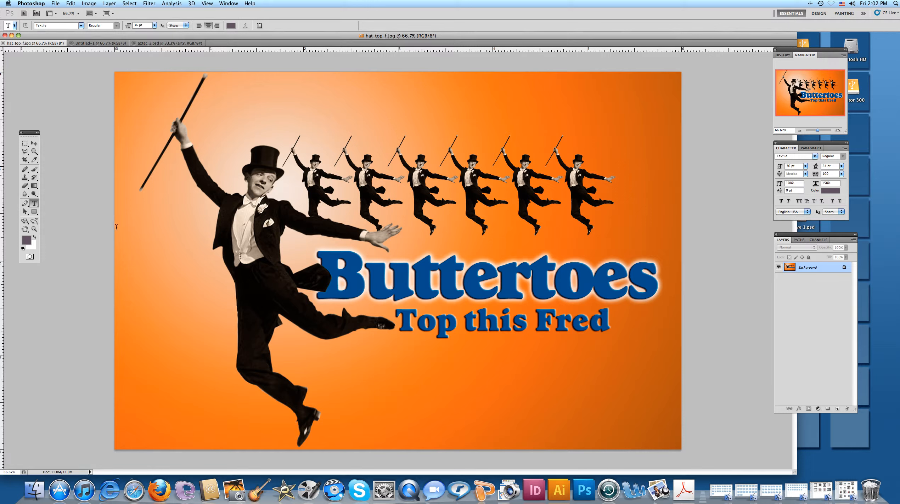
Check the pixel dimensions, document size and resolution of hat_top_f.jpg in the Image Size dialog.
left_click(94, 5)
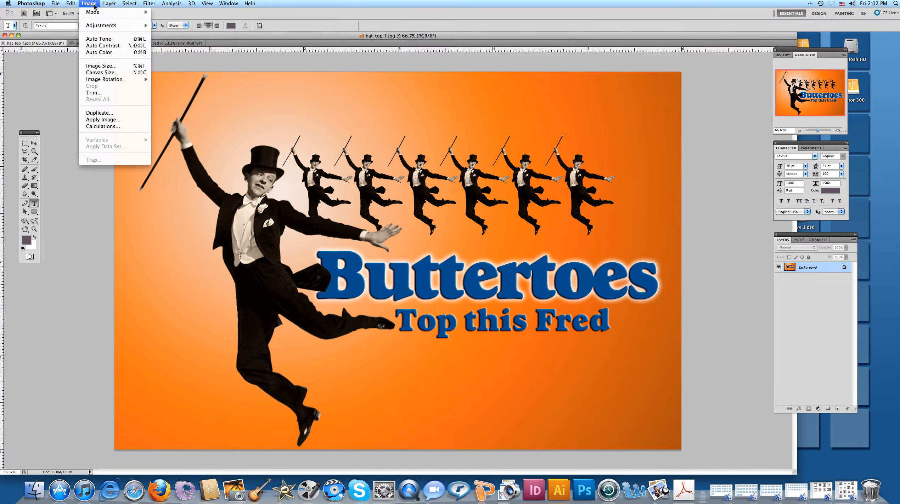
left_click(97, 66)
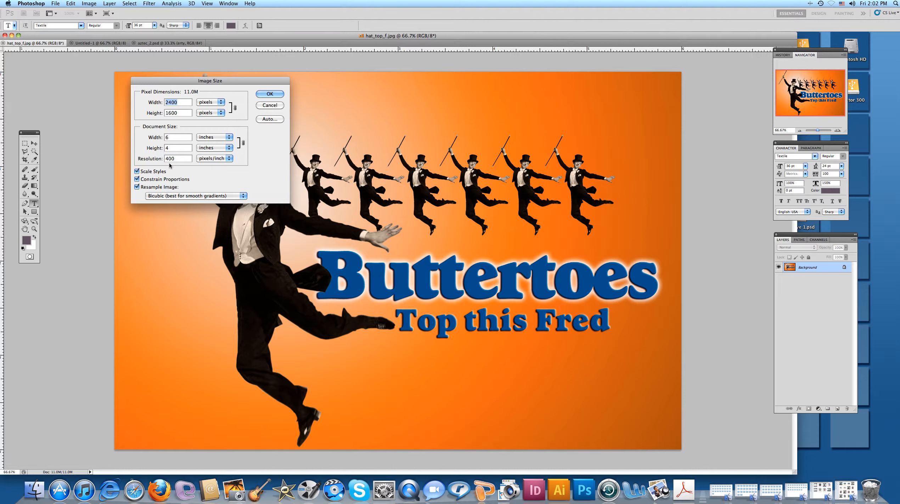
left_click(260, 94)
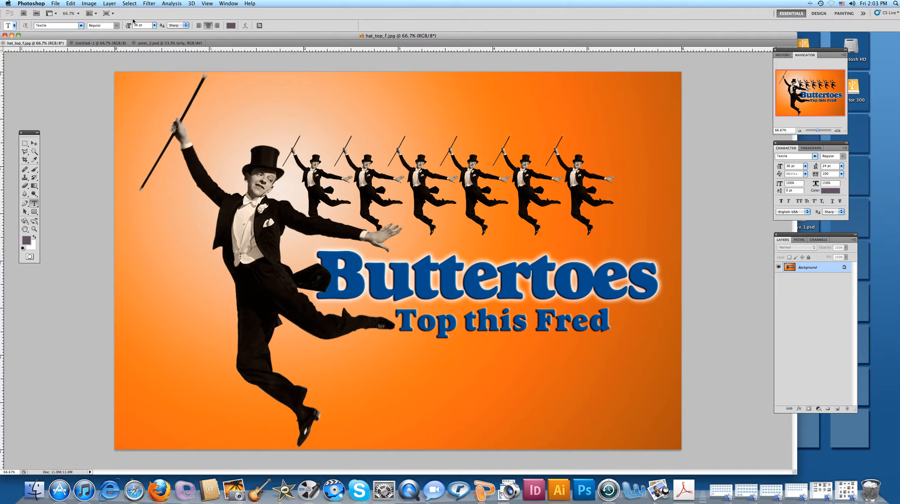
Switch to the blank Untitled-1 document and review the new-document settings without creating another file.
left_click(94, 43)
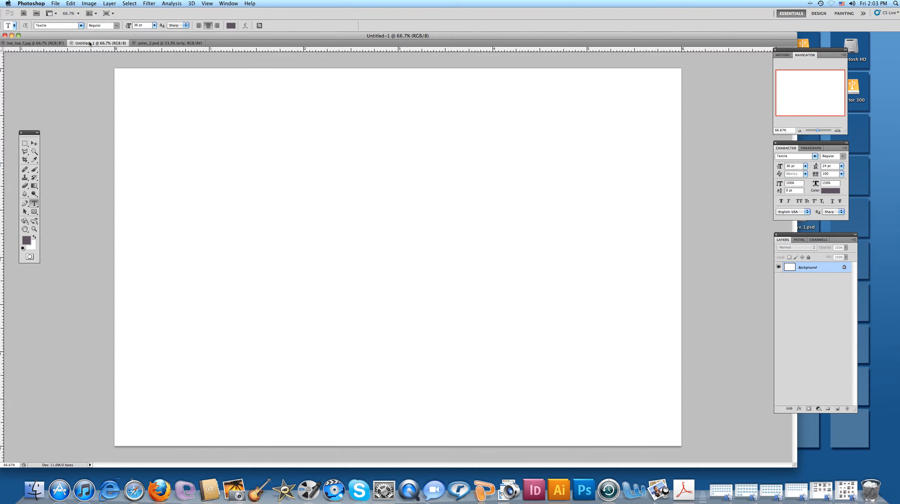
left_click(55, 3)
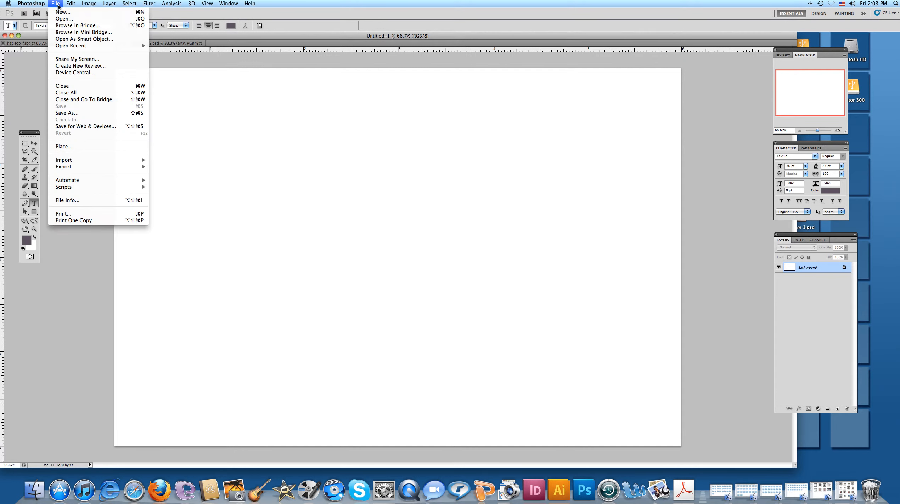
left_click(58, 14)
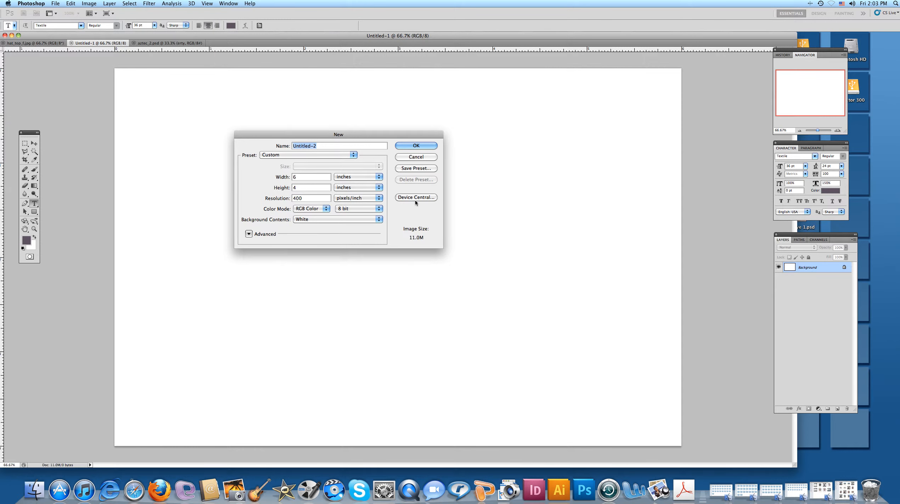
left_click(414, 157)
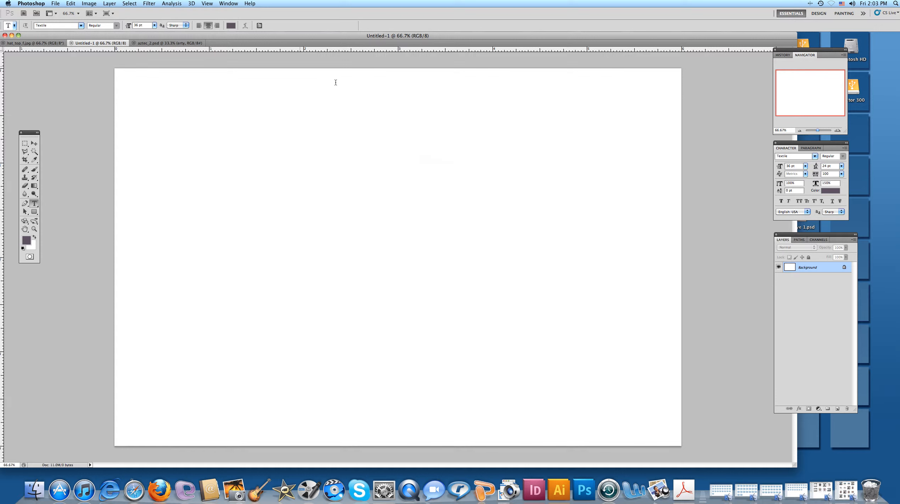
Switch to aztec_2.psd, activate the Magic Wand, and toggle Layer 1 and the erty layer off and back on.
left_click(170, 44)
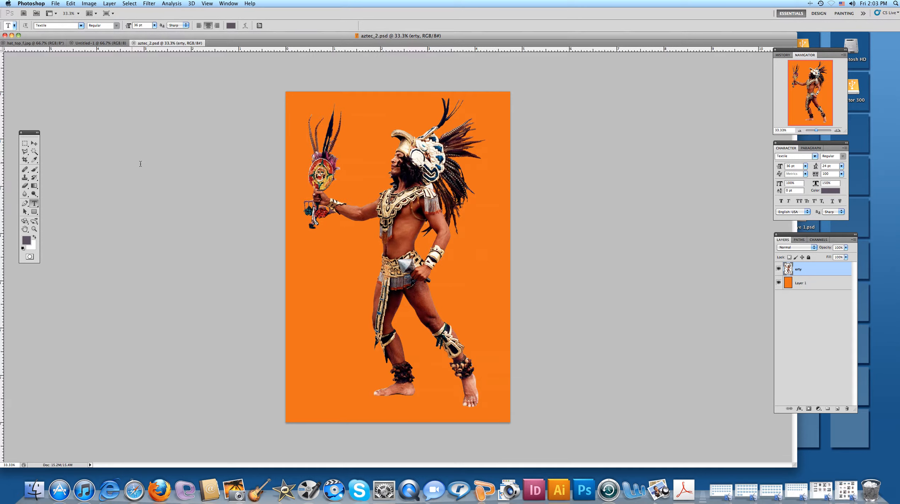
left_click(34, 152)
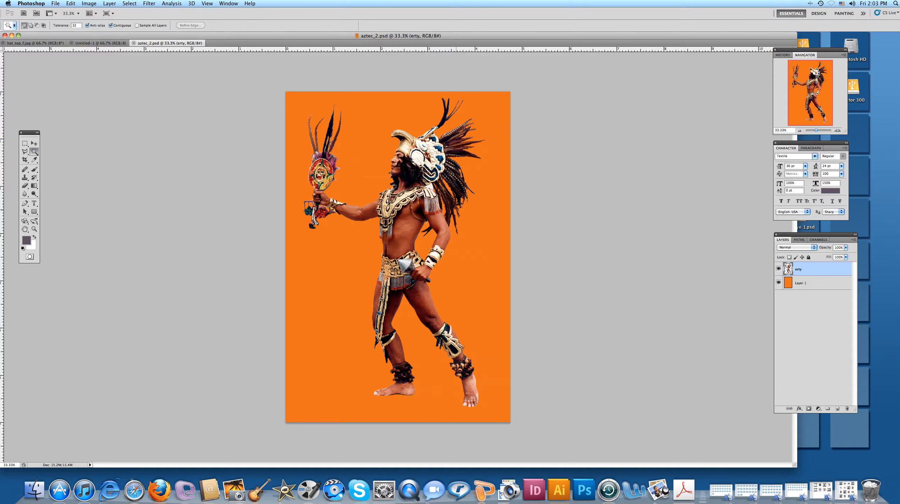
left_click(778, 283)
left_click(778, 282)
left_click(779, 270)
left_click(779, 270)
Select the area around the Aztec figure, extend it with Similar, and invert the selection to isolate the figure.
left_click(357, 175)
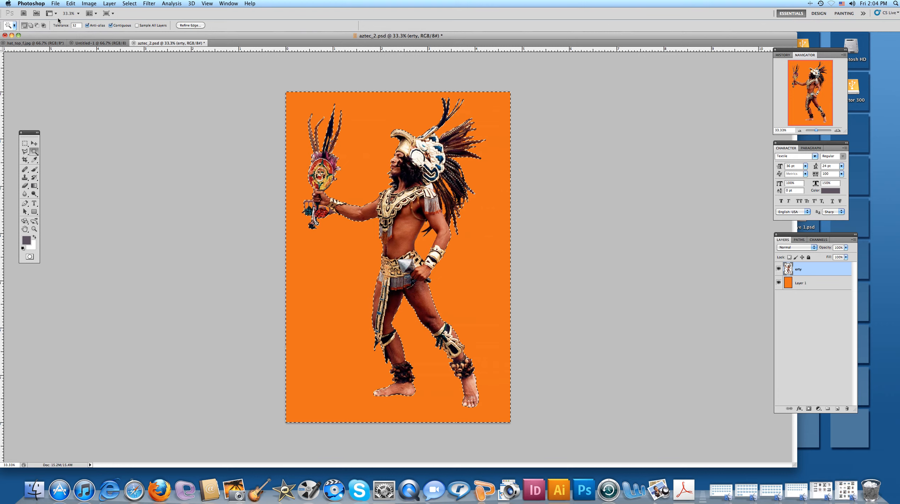
left_click(124, 4)
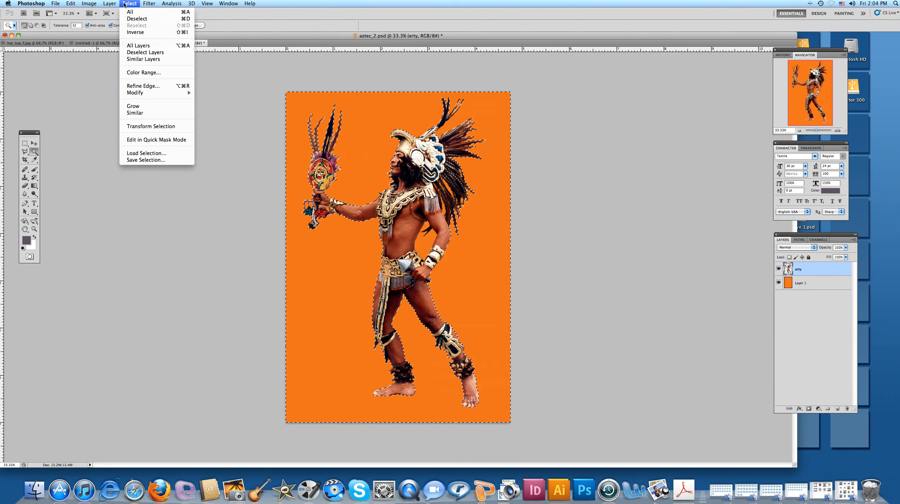
left_click(137, 114)
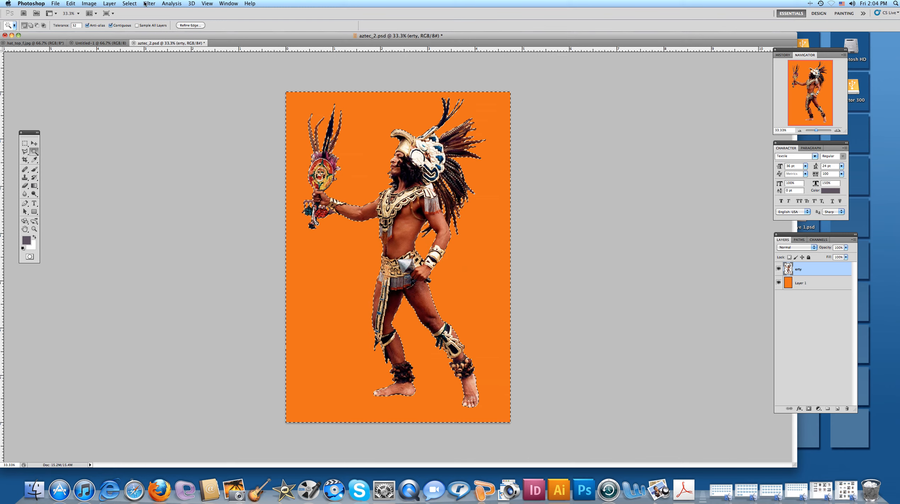
left_click(130, 4)
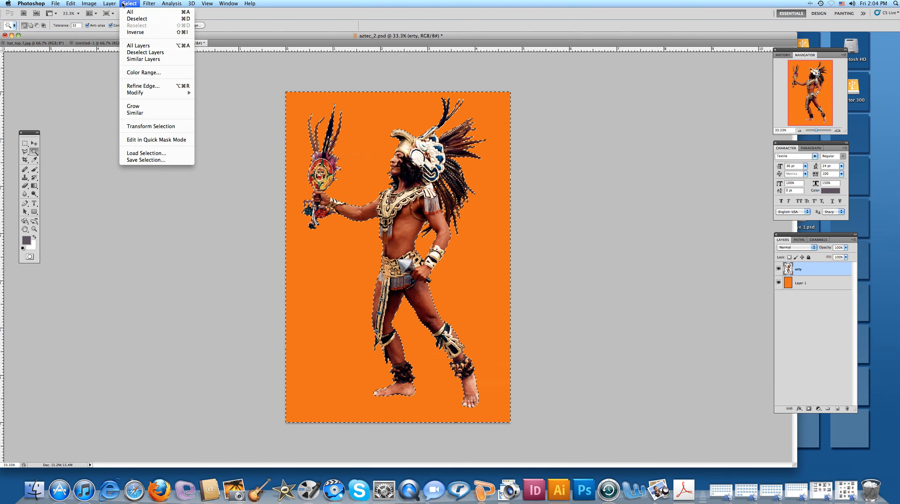
left_click(130, 33)
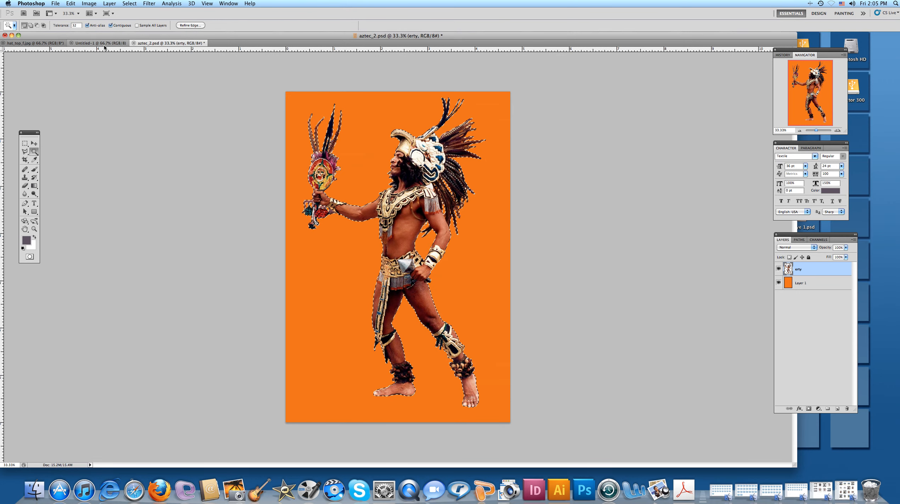
Convert the Background of the Untitled-1 document into a regular layer named erty.
left_click(90, 43)
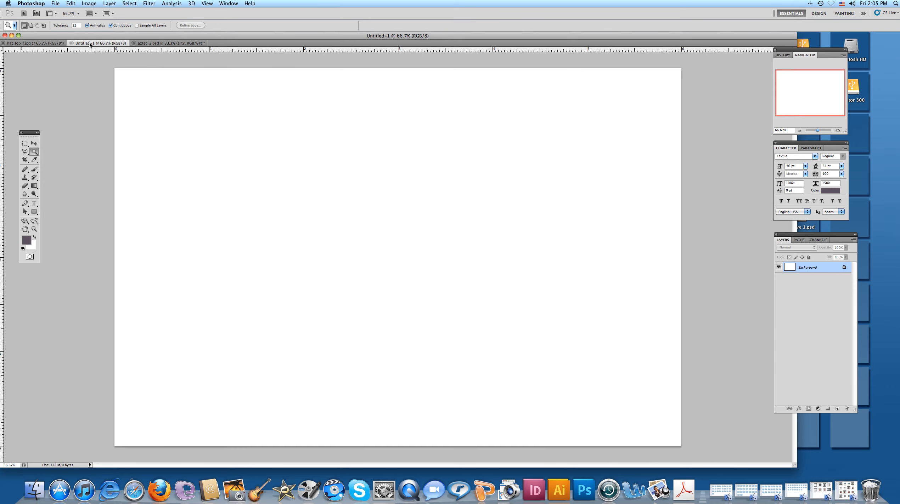
double_click(807, 268)
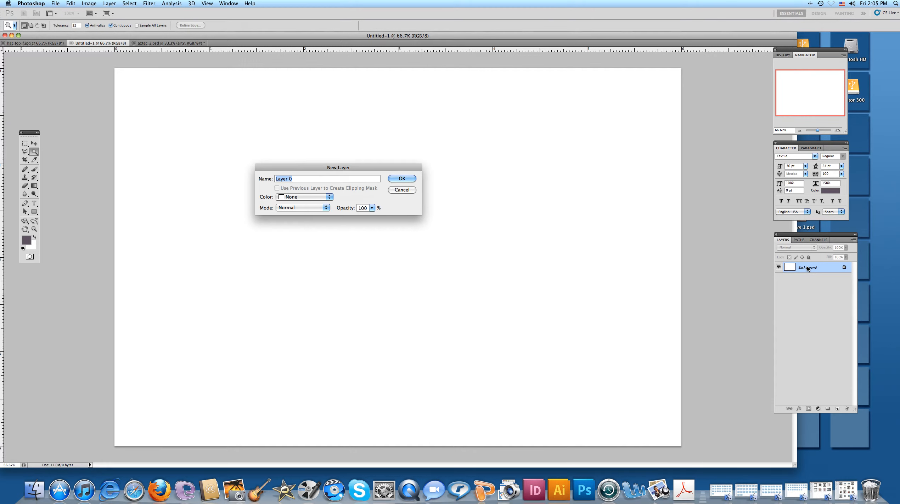
type("erty")
left_click(407, 179)
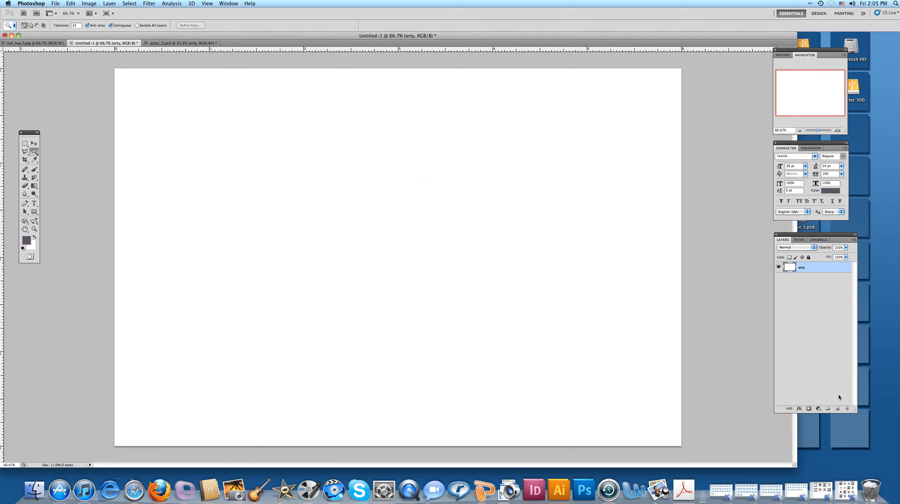
Add a new layer named aztec above erty and paste the copied Aztec figure into it.
left_click(837, 409)
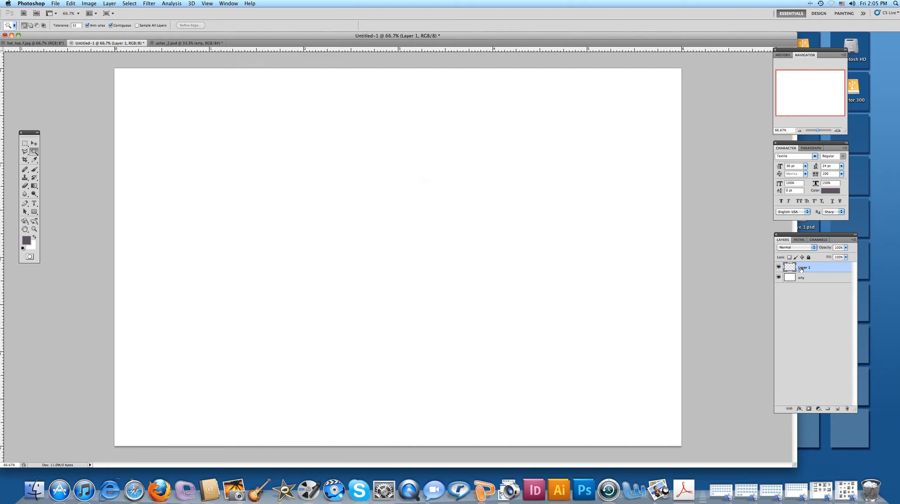
double_click(802, 269)
type("aztec")
key("Return")
key("super+v")
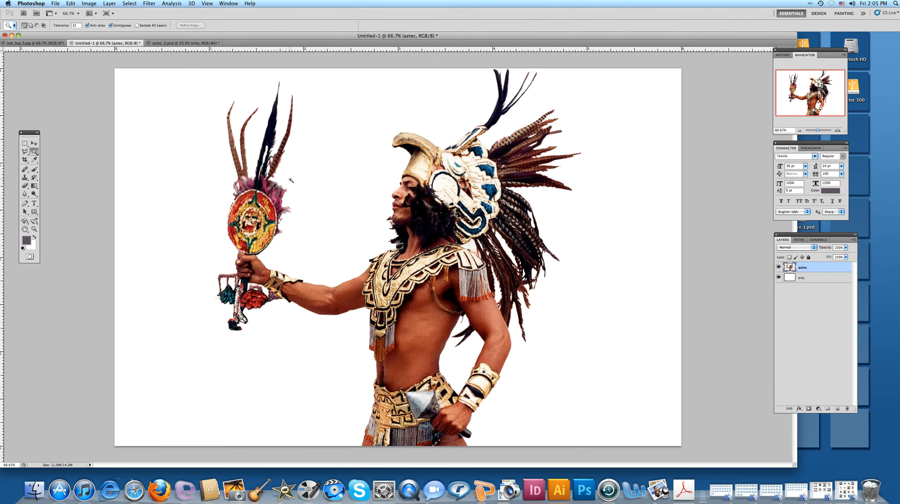
Scale the Aztec figure proportionally to about 55%, move it fully onto the left half of the canvas, and apply the transformation.
left_click(34, 143)
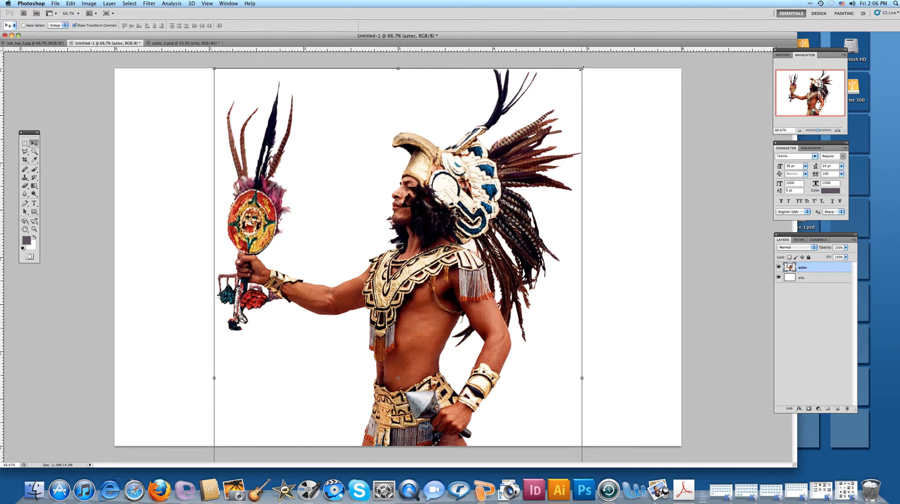
left_click_drag(581, 68, 465, 185)
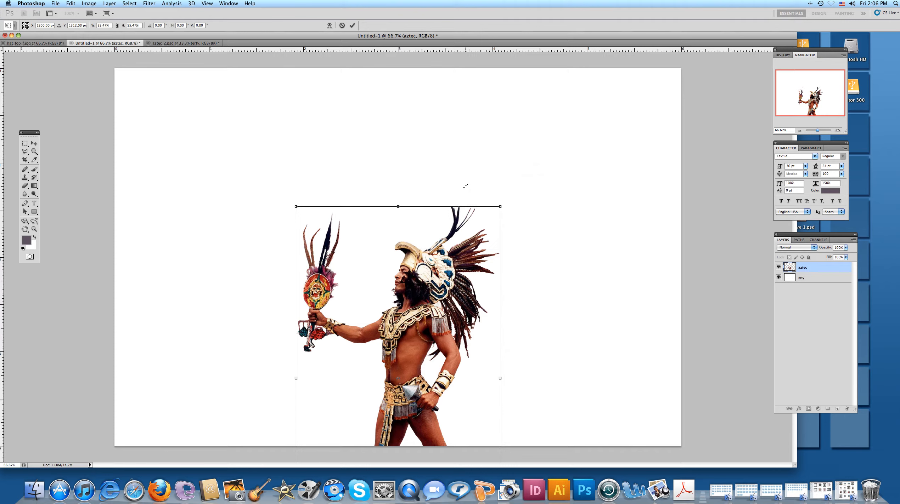
left_click_drag(440, 261, 311, 143)
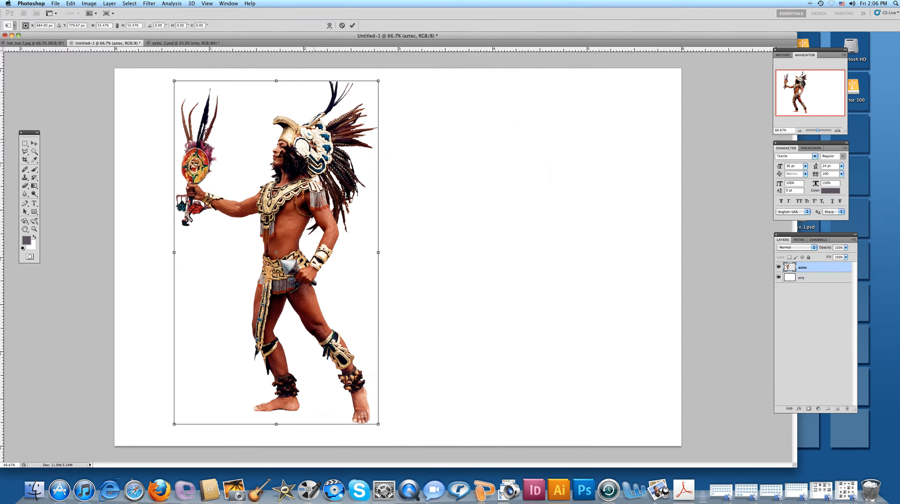
left_click(34, 143)
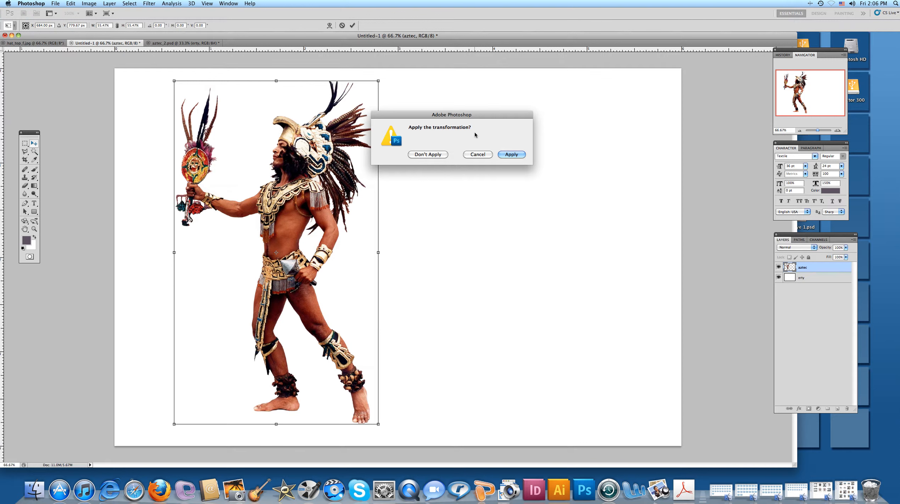
left_click(503, 157)
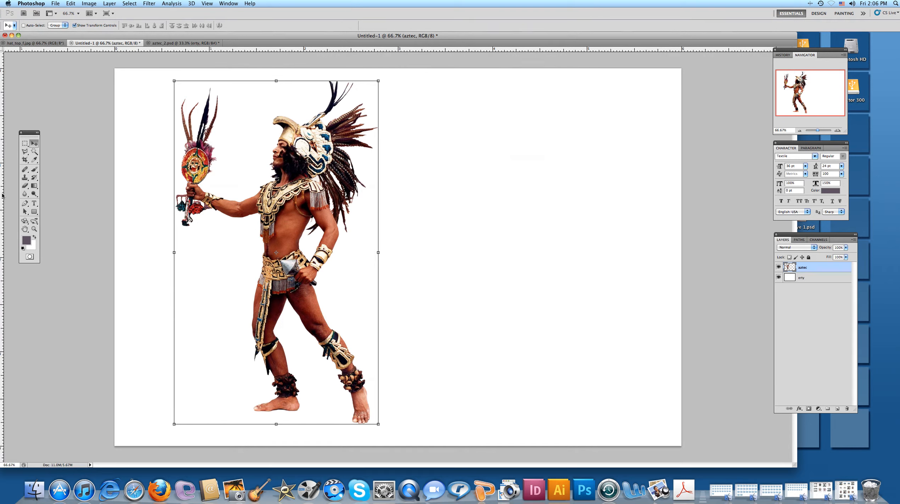
Place a vertical guide at the canvas centre and move the Aztec figure so its headdress side meets the guide.
left_click_drag(2, 195, 398, 210)
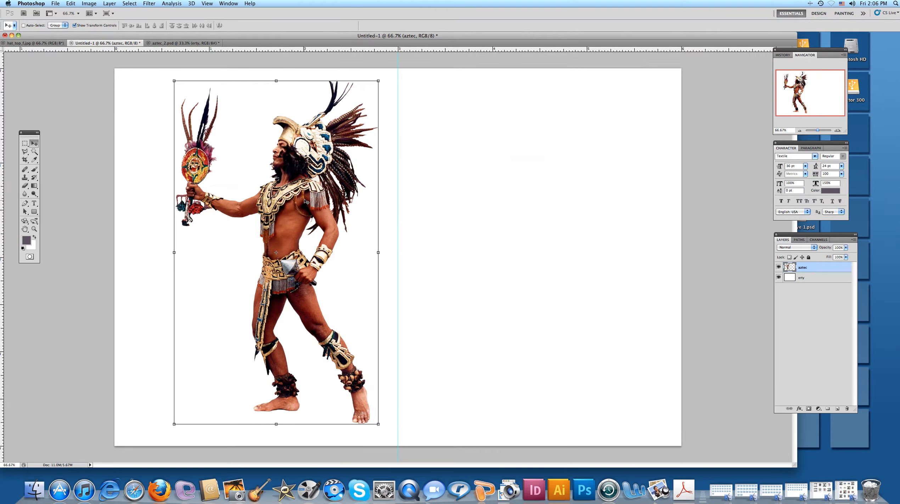
left_click_drag(301, 212, 320, 212)
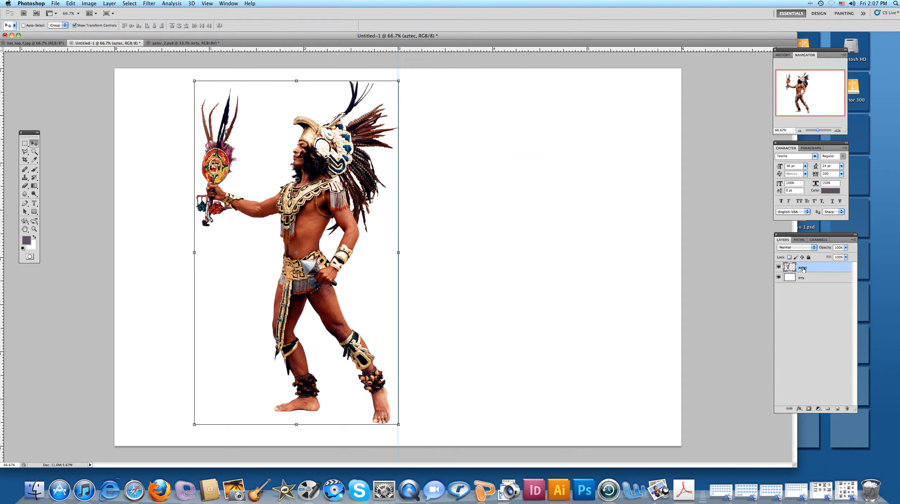
Duplicate the aztec layer and shift the copy about half an inch to the right of the original figure.
left_click_drag(840, 270, 838, 410)
left_click_drag(838, 410, 837, 411)
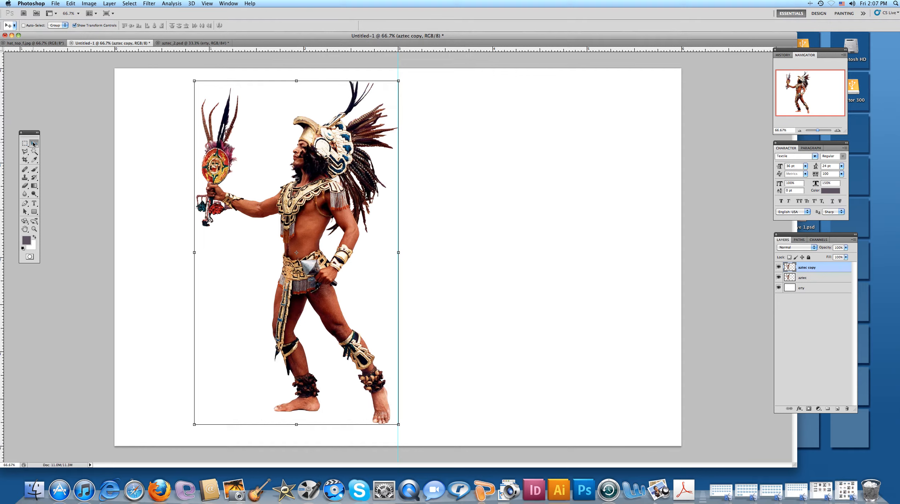
left_click_drag(307, 214, 352, 209)
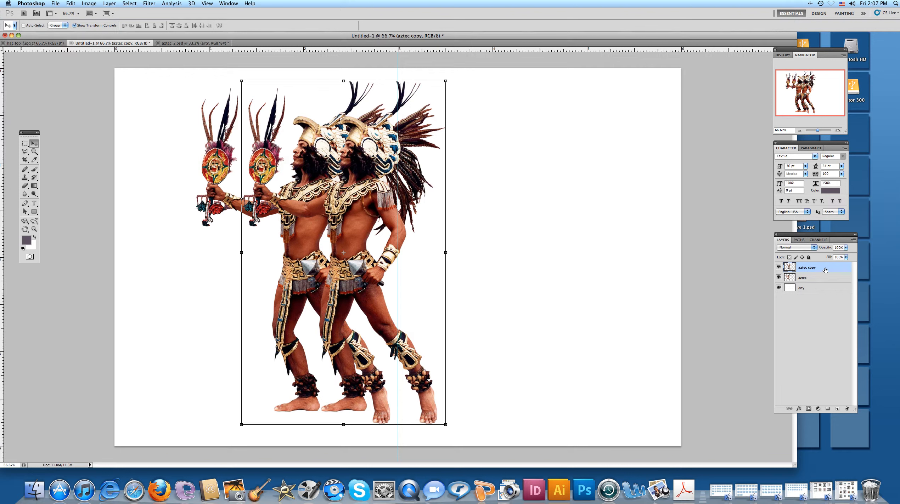
Duplicate the aztec copy layer and move the new figure level with the others onto the right half of the canvas.
left_click_drag(825, 270, 837, 408)
left_click_drag(368, 211, 539, 222)
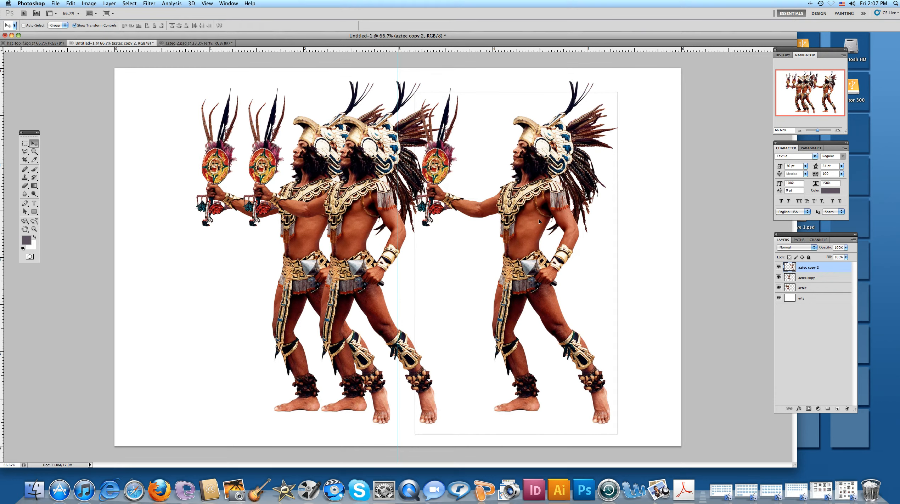
left_click_drag(539, 222, 539, 222)
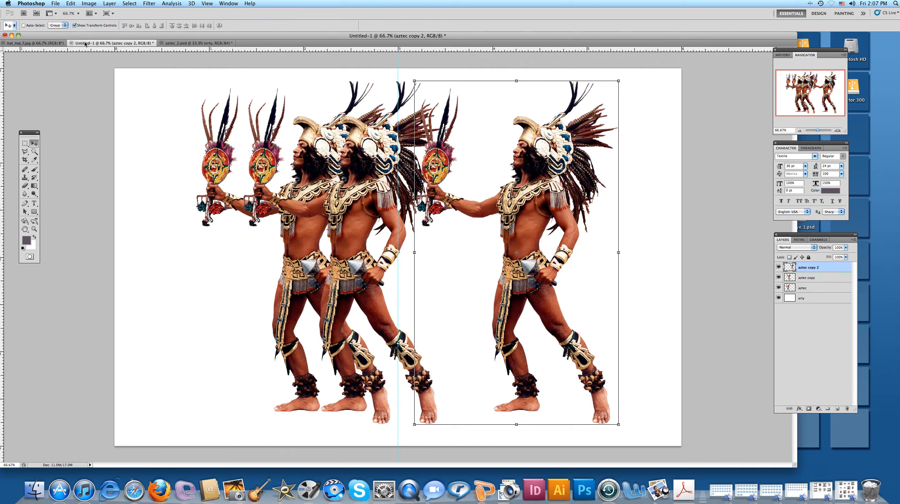
Flip the third Aztec figure horizontally so it faces away from the other two.
left_click(73, 5)
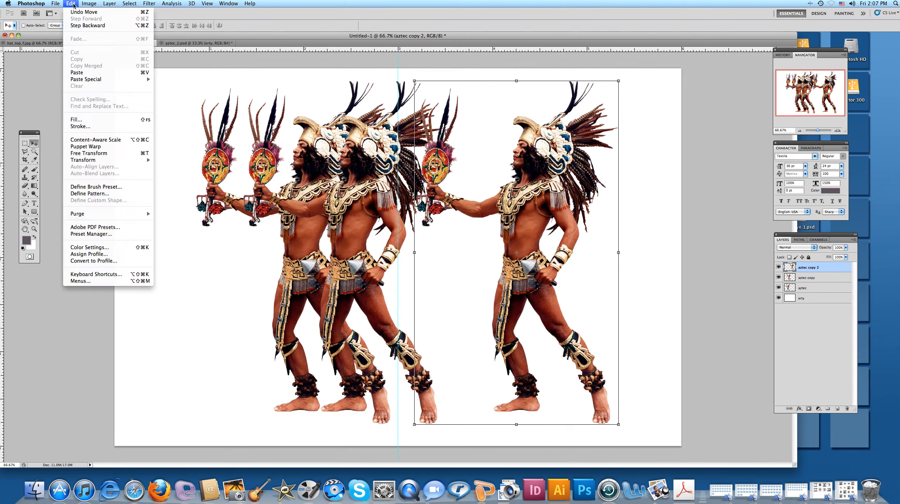
left_click(464, 177)
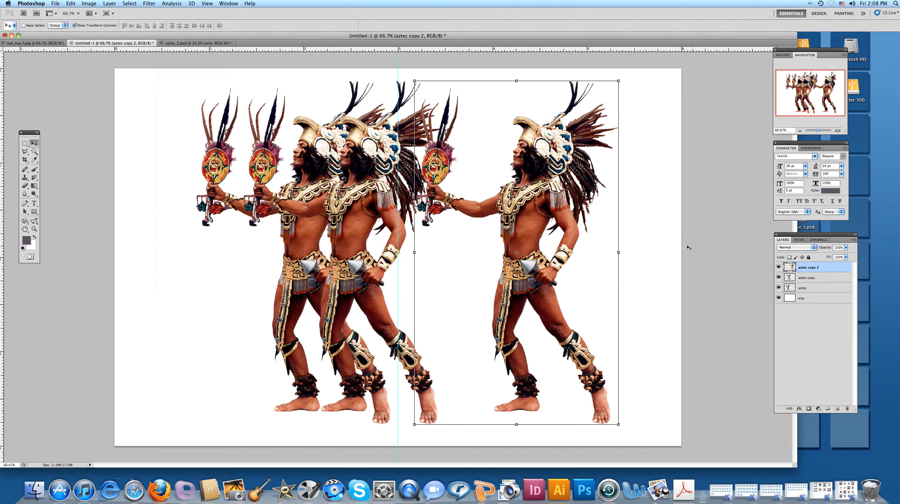
left_click(73, 4)
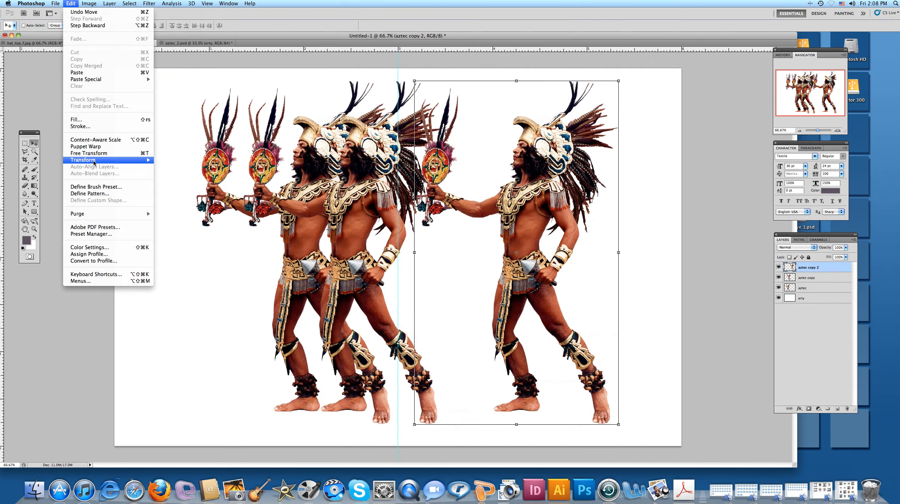
mouse_move(94, 162)
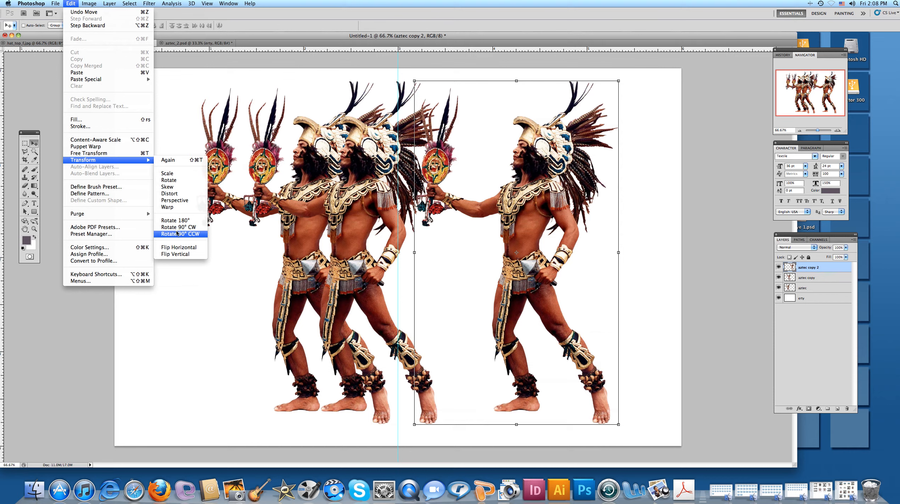
left_click(176, 249)
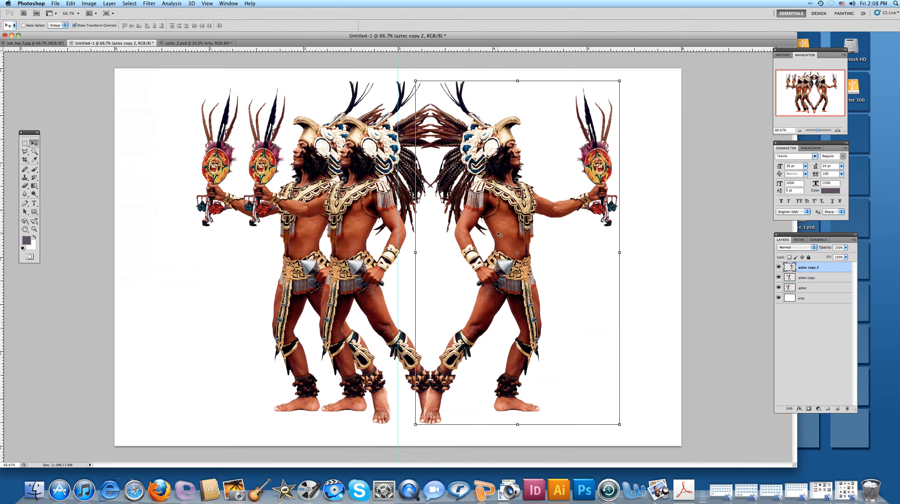
Move the mirrored Aztec figure about 0.2 inch further right, clear of the middle figure's foot.
left_click_drag(496, 235, 518, 234)
left_click_drag(518, 234, 518, 234)
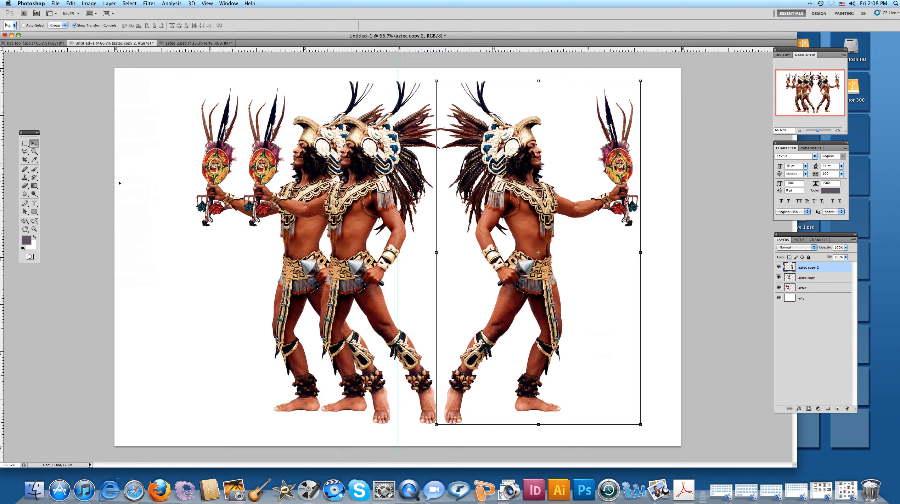
Set the Type tool's font to Motter Corpus ICG.
left_click(34, 204)
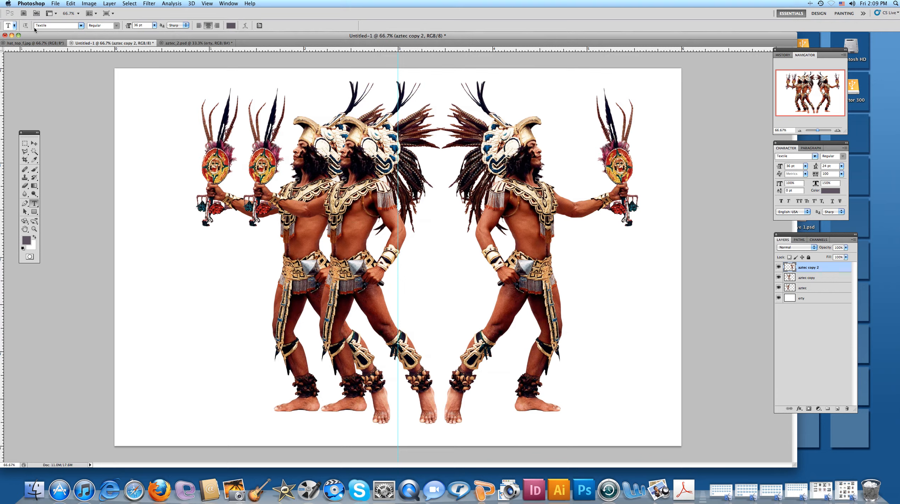
left_click(80, 26)
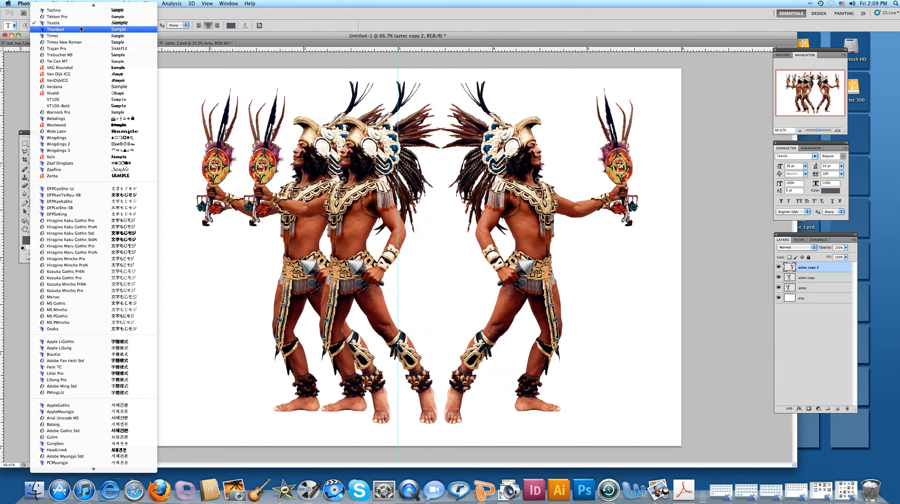
mouse_move(75, 2)
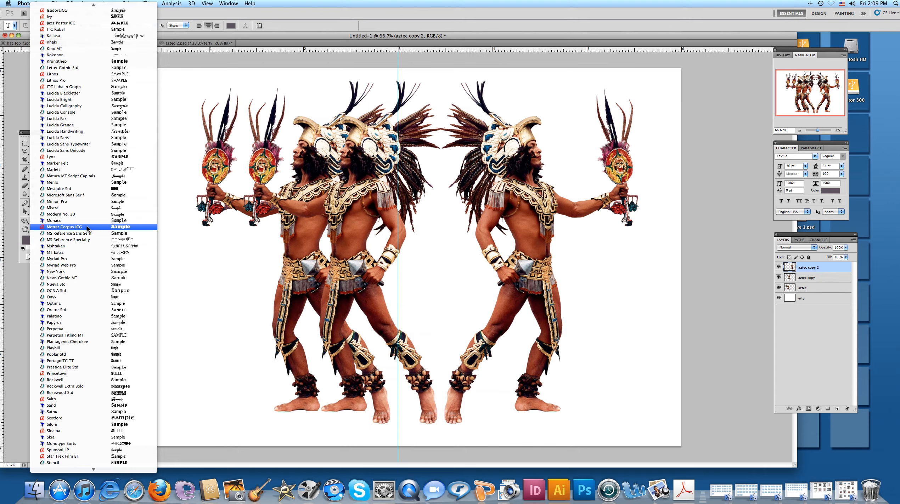
left_click(87, 227)
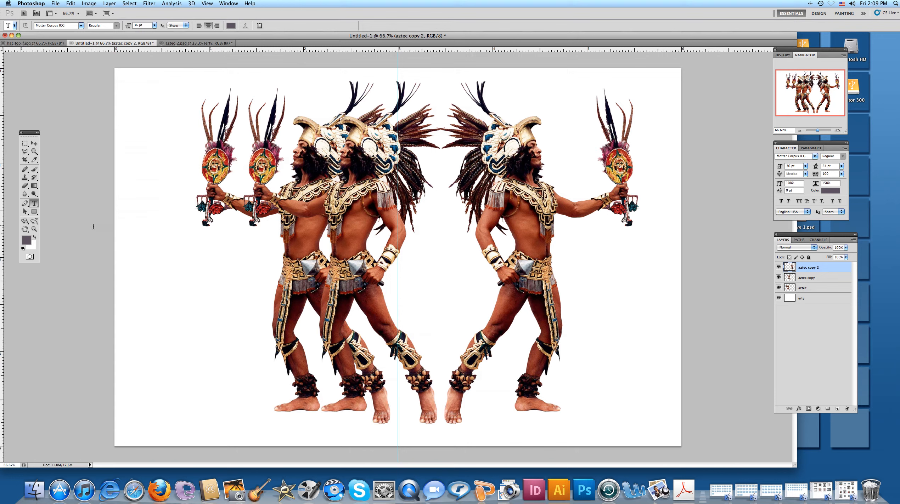
Sample the orange-brown skin tone of the middle figure as the text colour and set the text to left alignment.
left_click(34, 160)
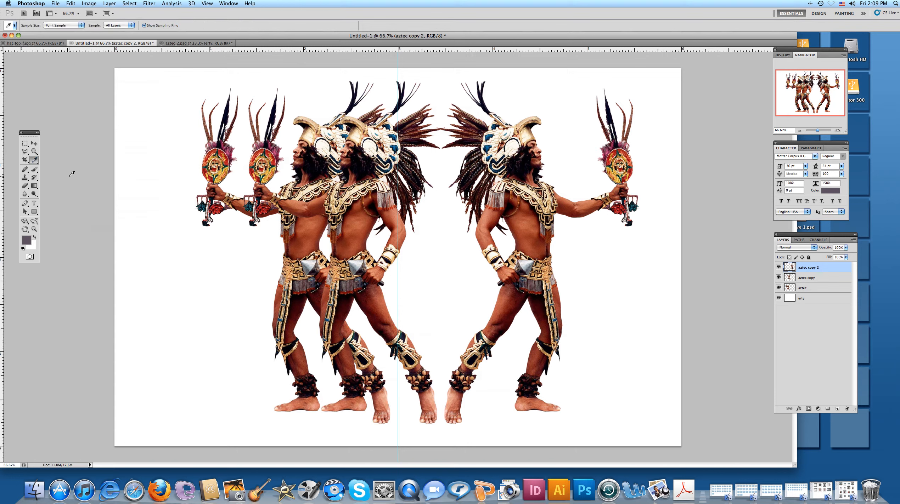
left_click(357, 223)
left_click(34, 202)
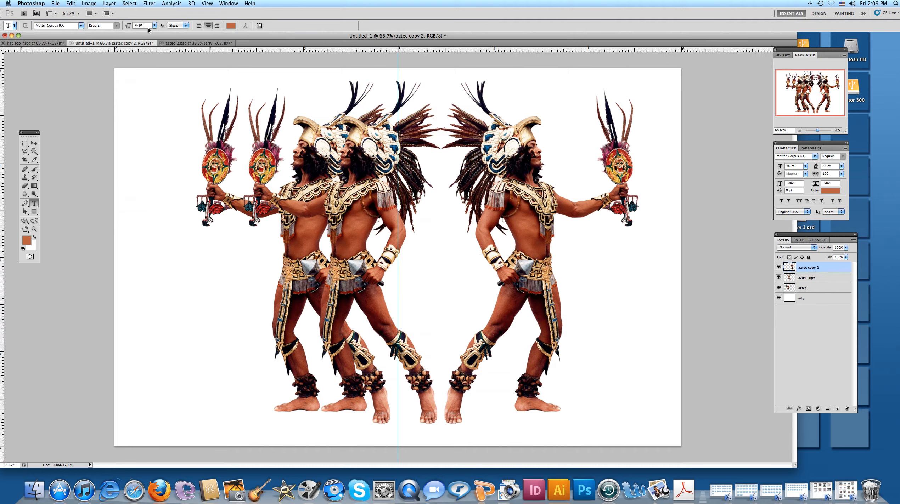
left_click(199, 25)
Add a two-line text reading "Terror" and "Feathers" across the figures, starting near the canvas's left side.
left_click(194, 280)
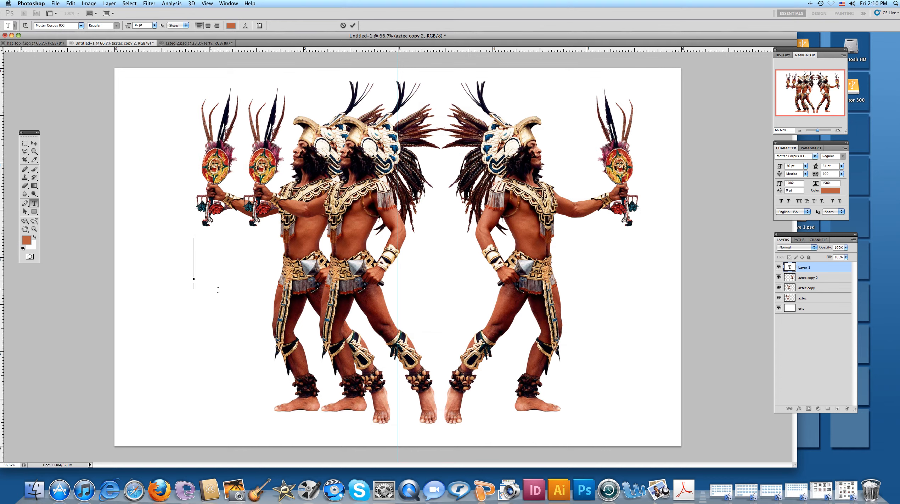
type("Ter")
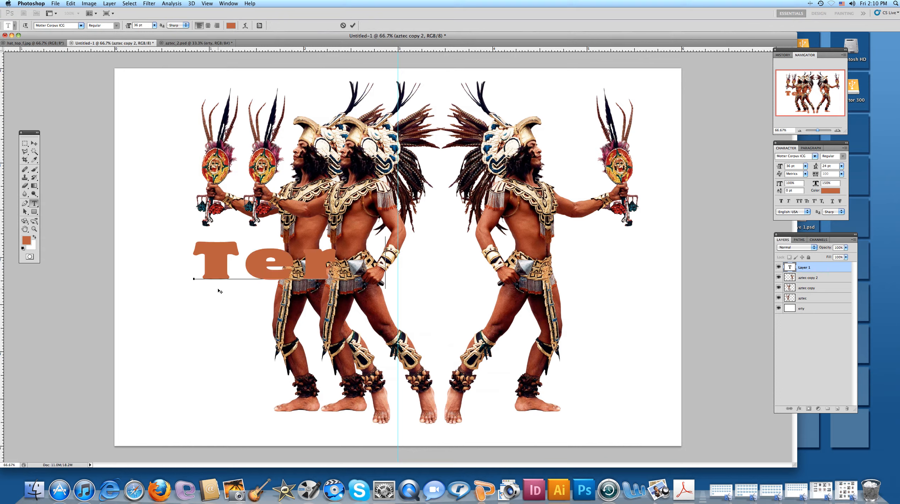
type("ror")
key("Return")
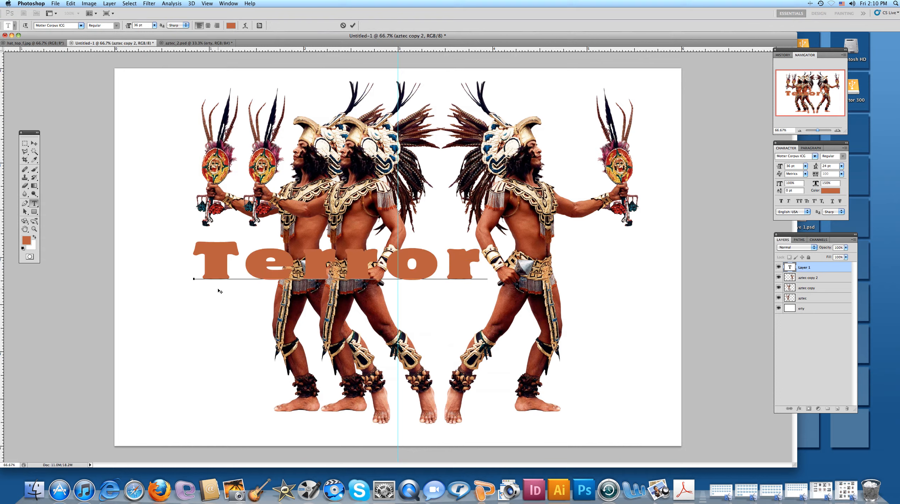
type("F")
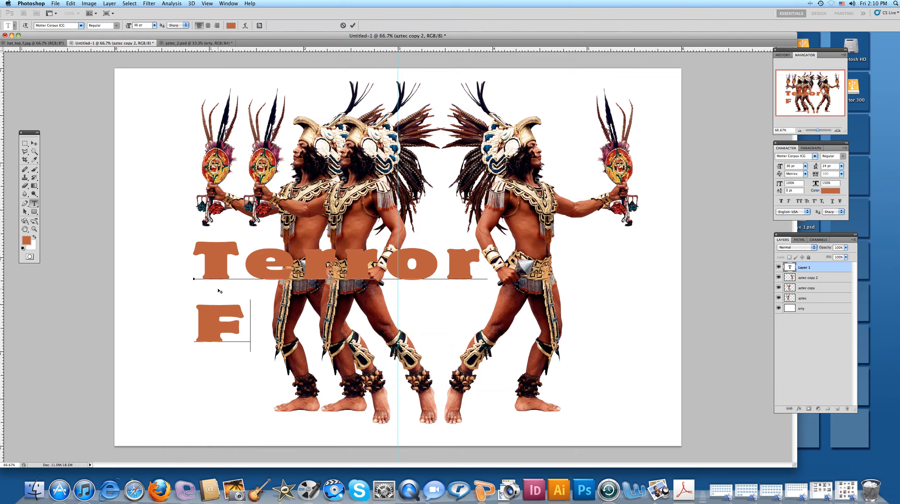
type("eathers")
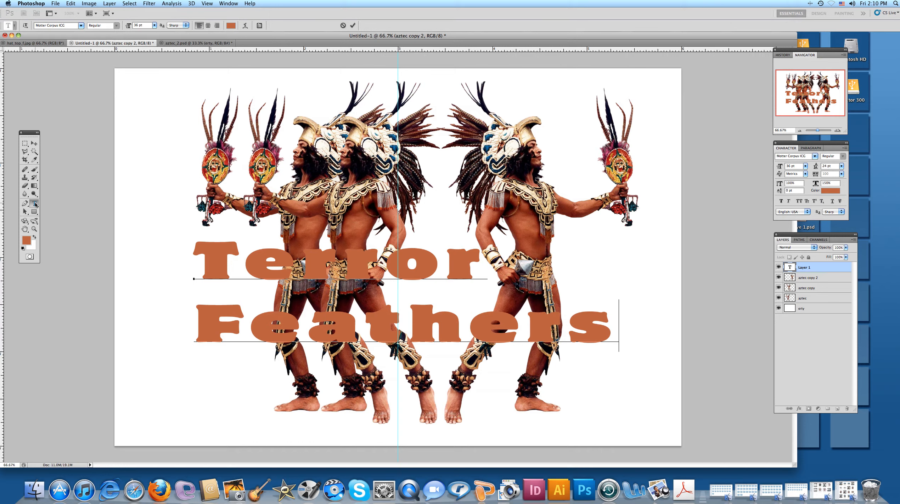
Set the horizontal scale of the whole Terror Feathers text to 100% and its tracking to 0.
left_click(203, 263)
left_click_drag(203, 262, 618, 330)
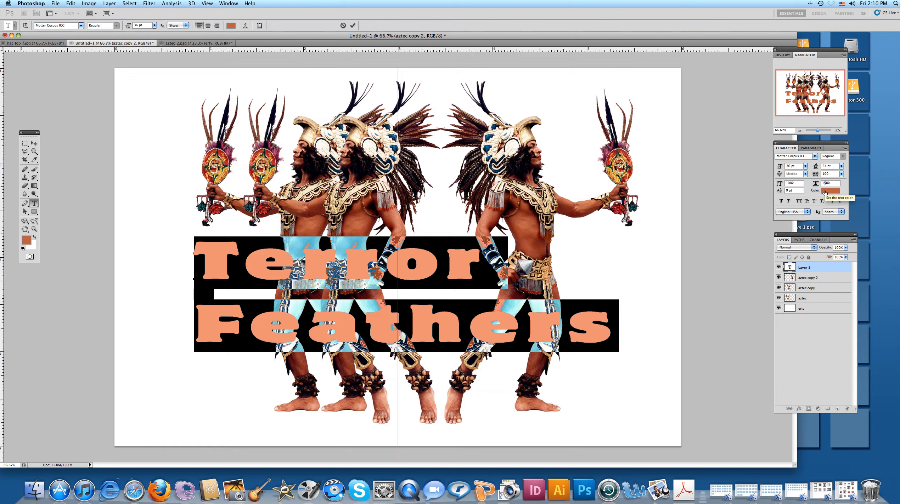
type("0")
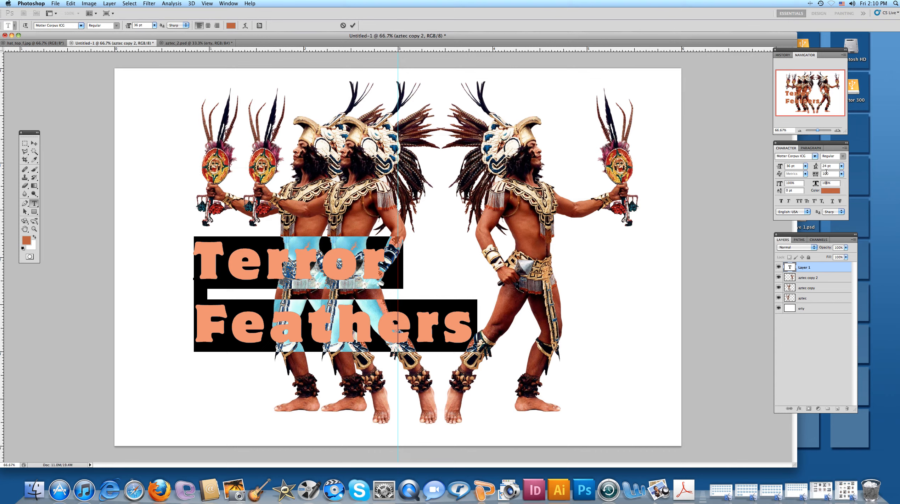
left_click(841, 175)
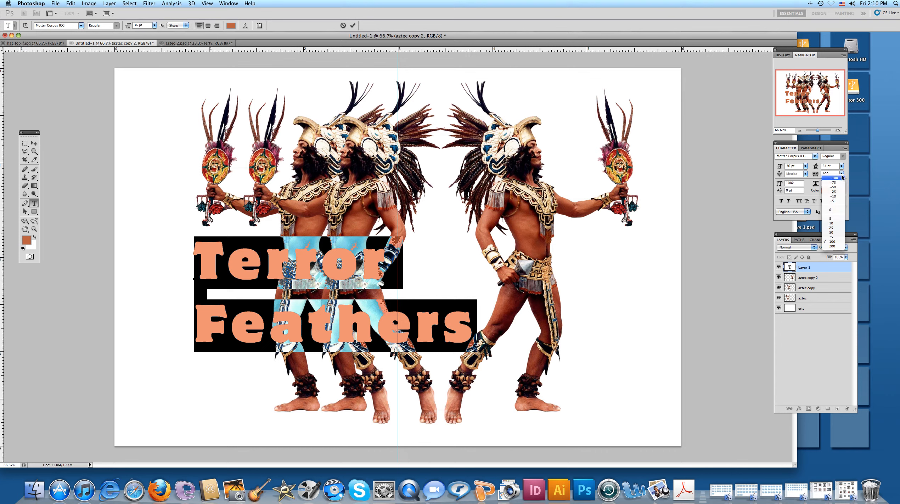
left_click(836, 211)
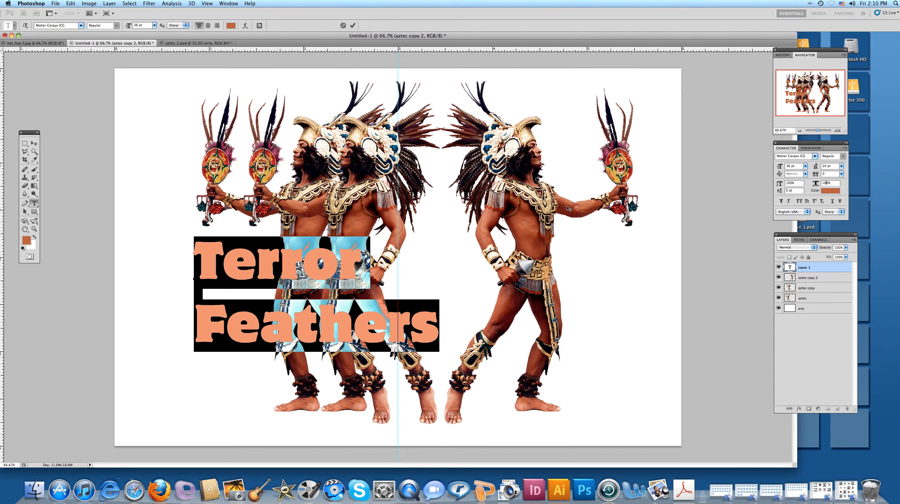
left_click(34, 143)
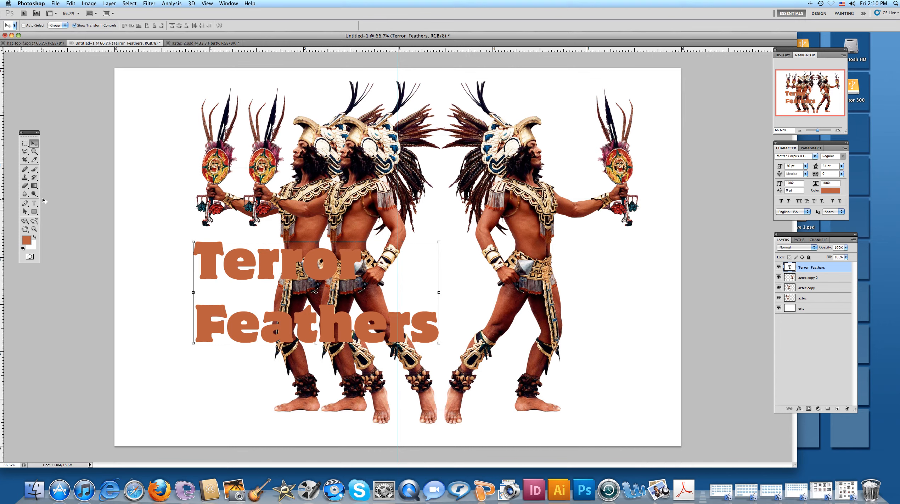
Set the Terror Feathers text's leading to 18 pt and move the block so its left edge meets the centre guide.
left_click(34, 203)
left_click(217, 260)
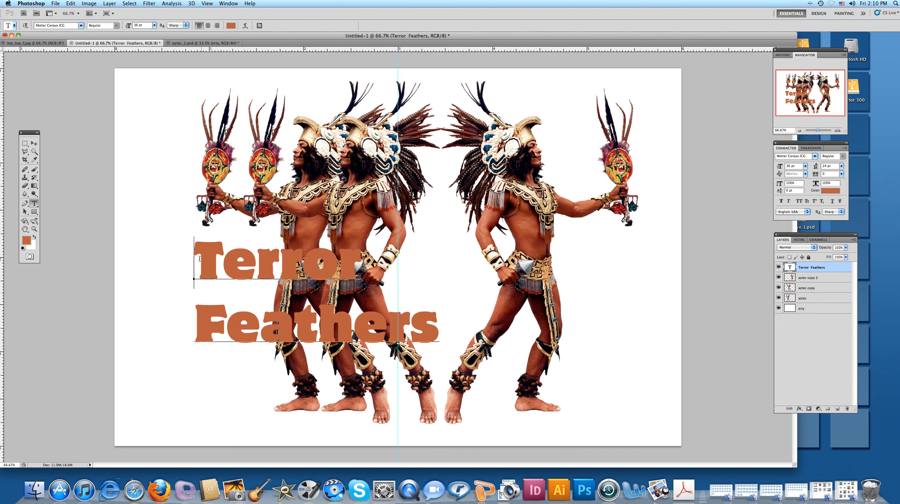
key("super+a")
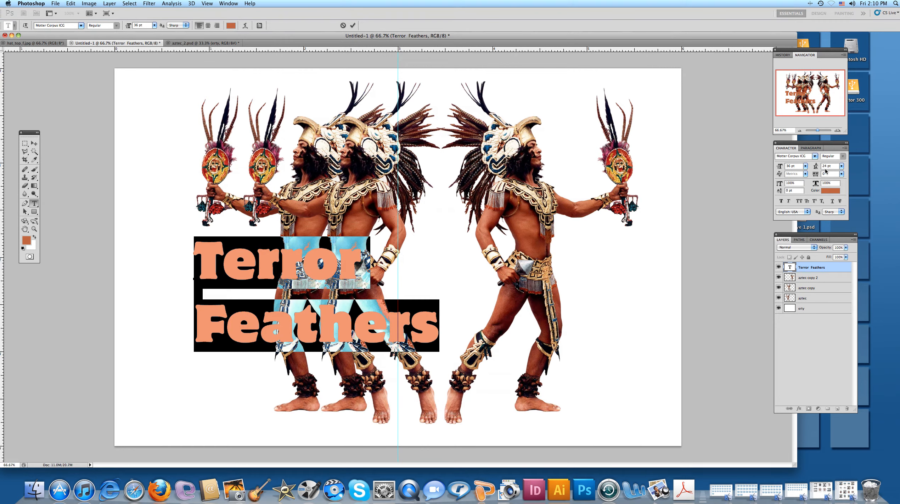
left_click(841, 167)
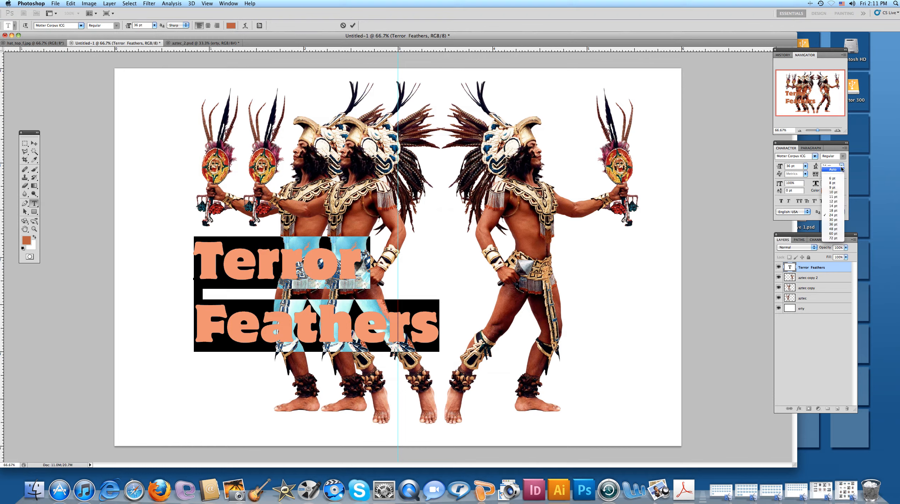
left_click(833, 211)
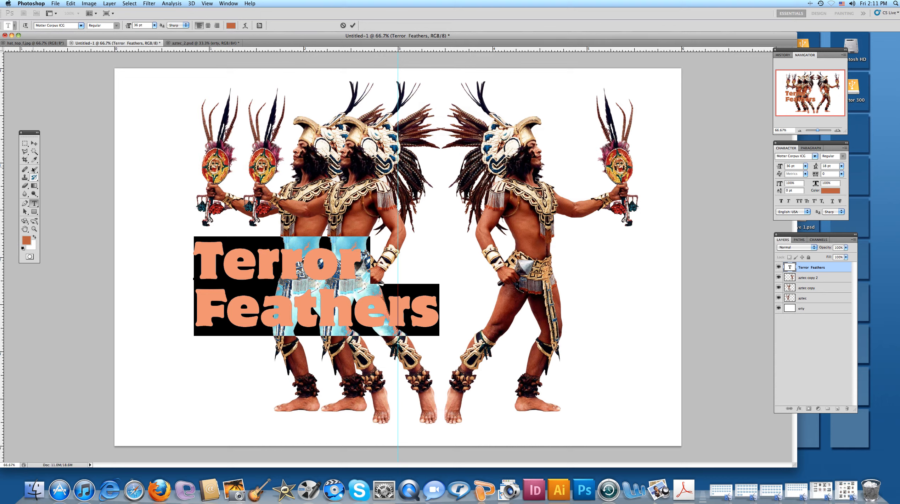
left_click(34, 143)
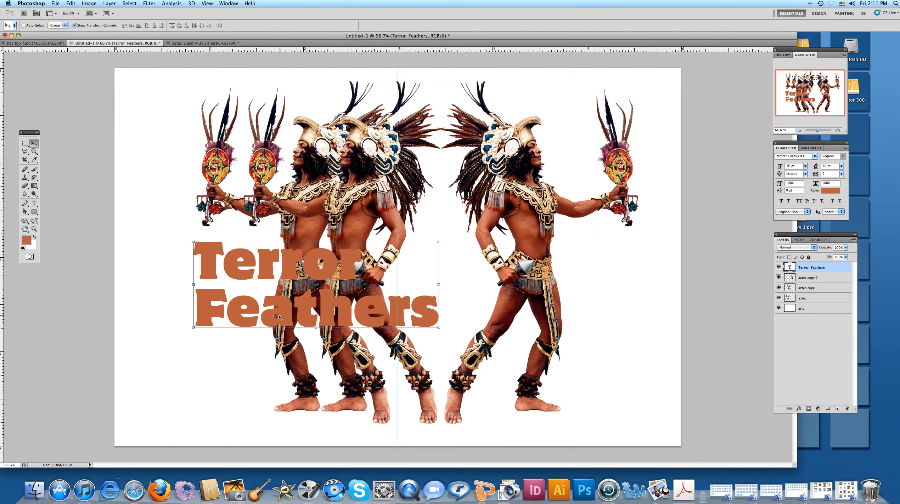
left_click_drag(280, 317, 485, 331)
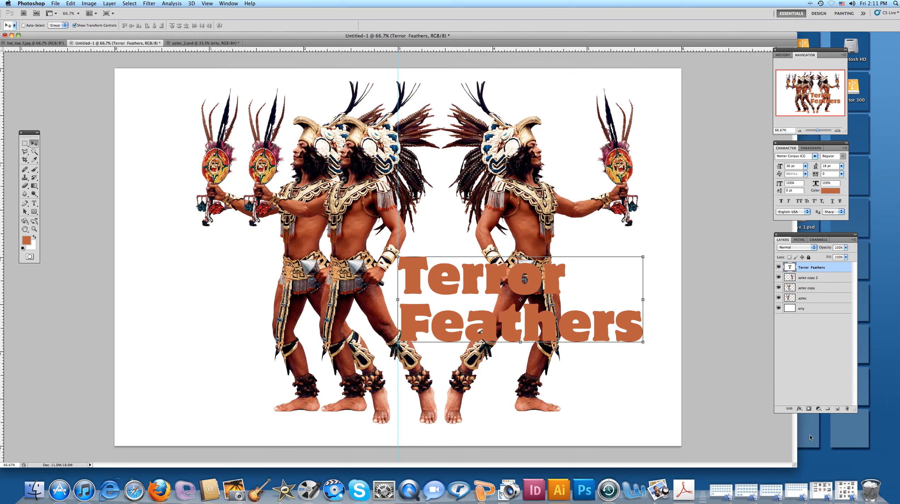
Add an outside Stroke effect to the Terror Feathers text in dark brown 542107 and make the stroke slightly thicker.
left_click(799, 409)
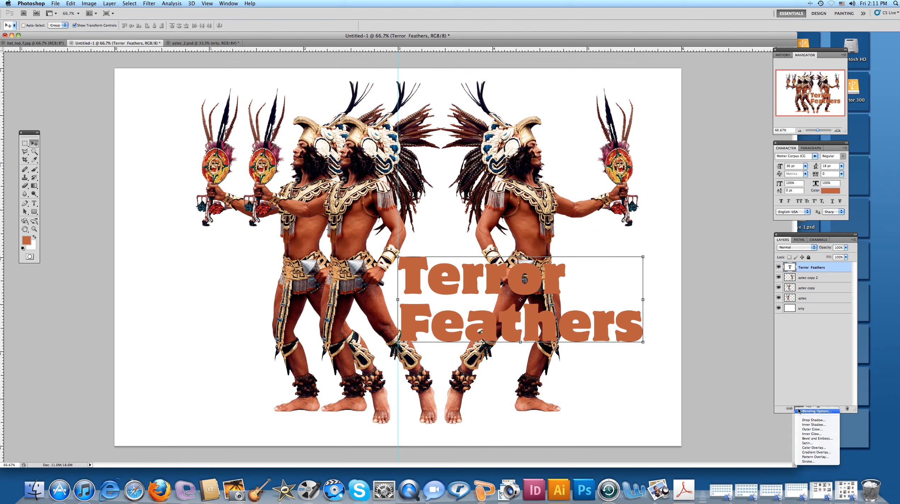
left_click(802, 462)
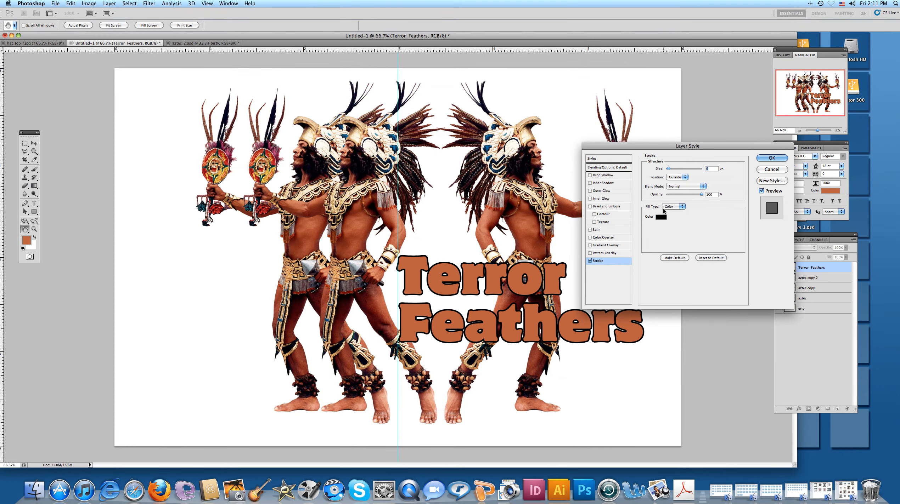
left_click(661, 217)
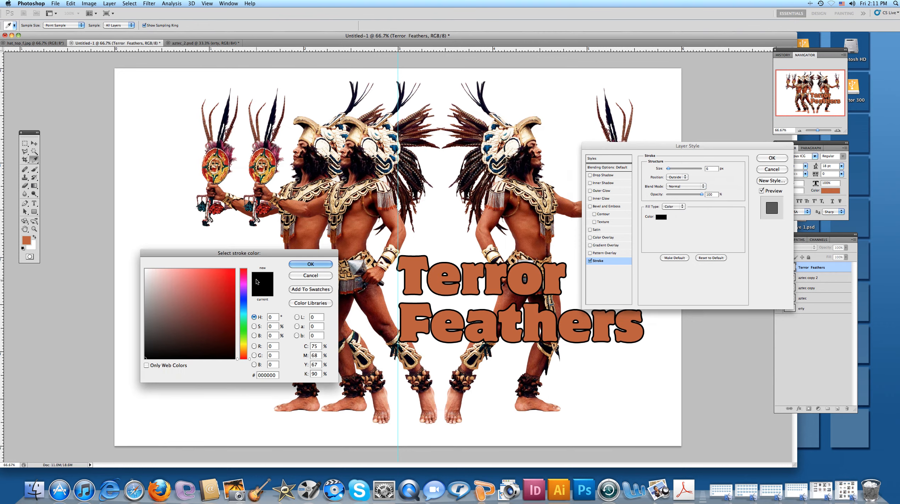
left_click(244, 355)
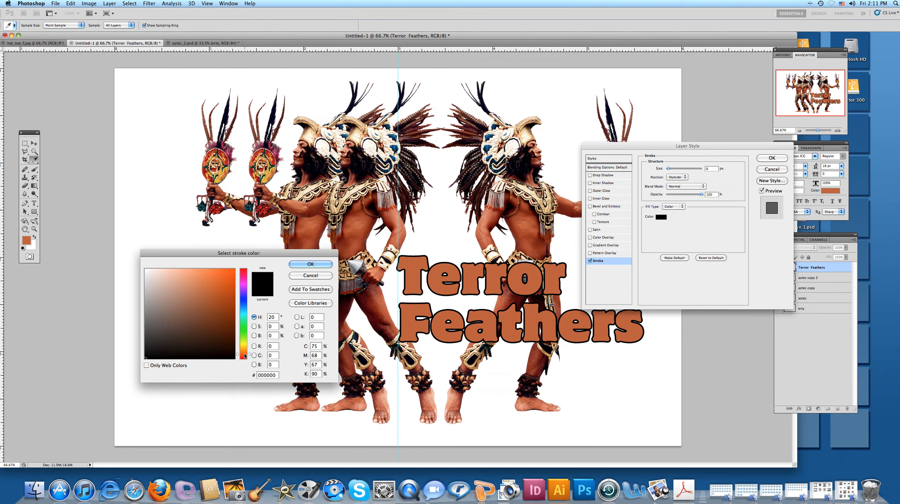
left_click(229, 309)
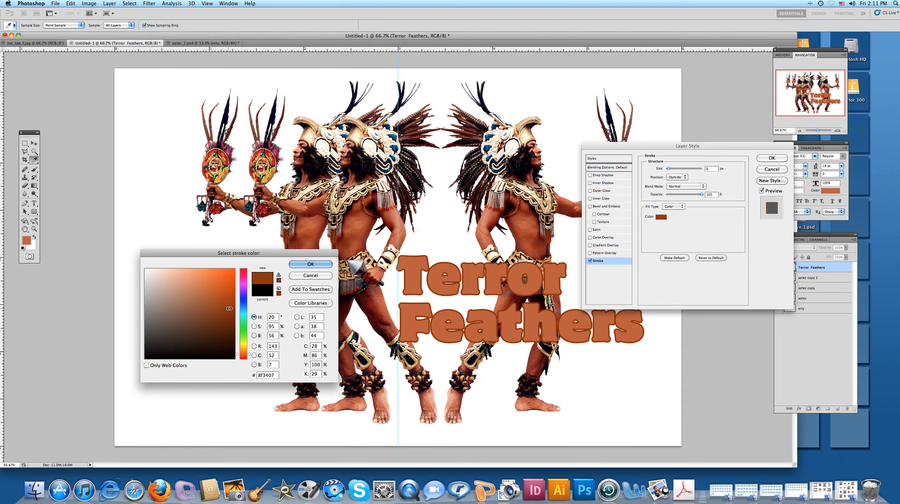
left_click(226, 329)
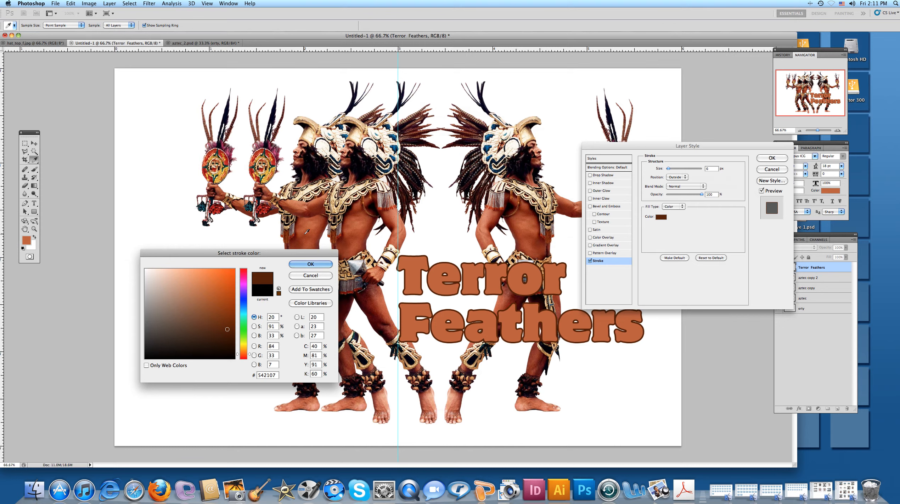
key("Return")
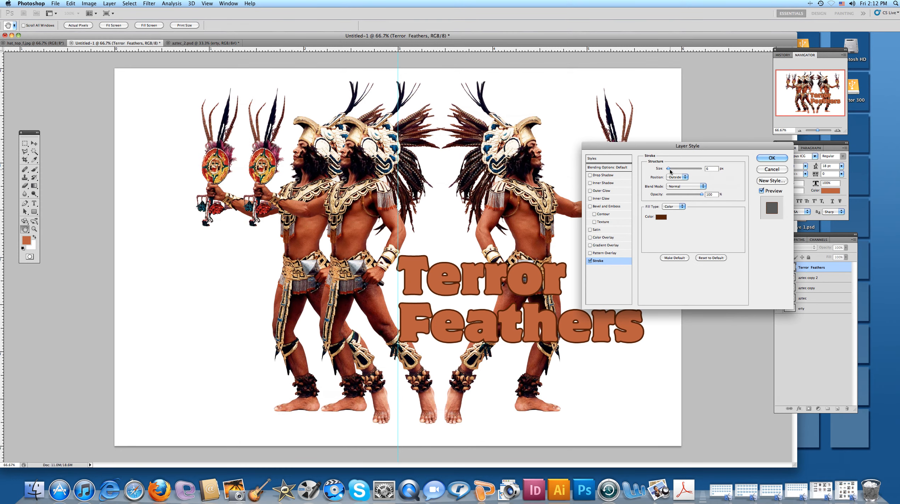
left_click_drag(668, 169, 669, 170)
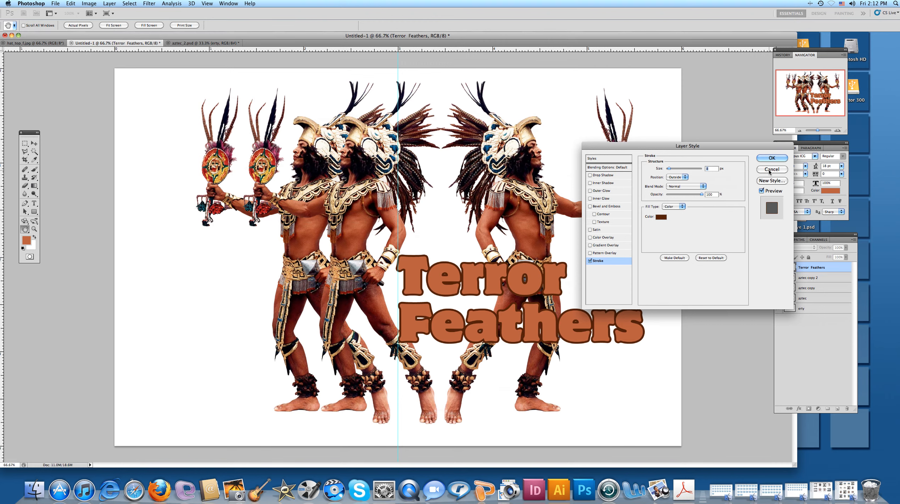
key("Return")
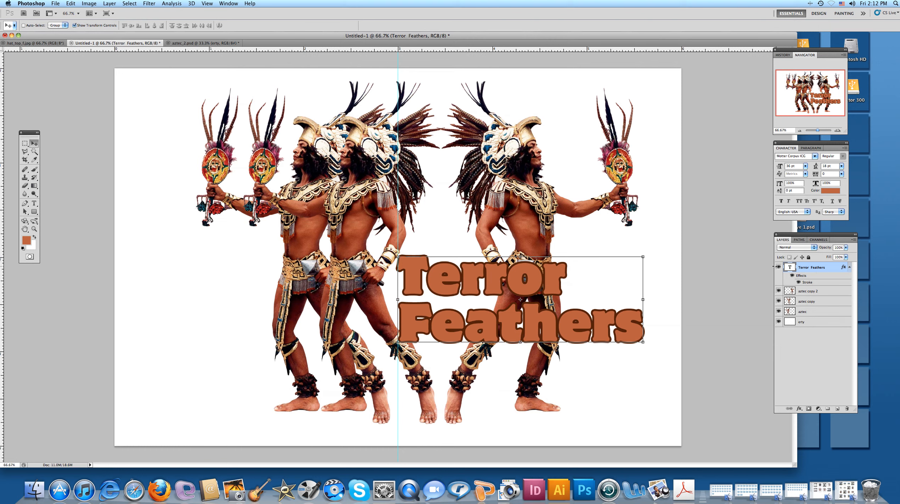
Duplicate the Terror Feathers text layer with its stroke and move the copy to the upper left of the canvas.
left_click_drag(801, 272, 836, 408)
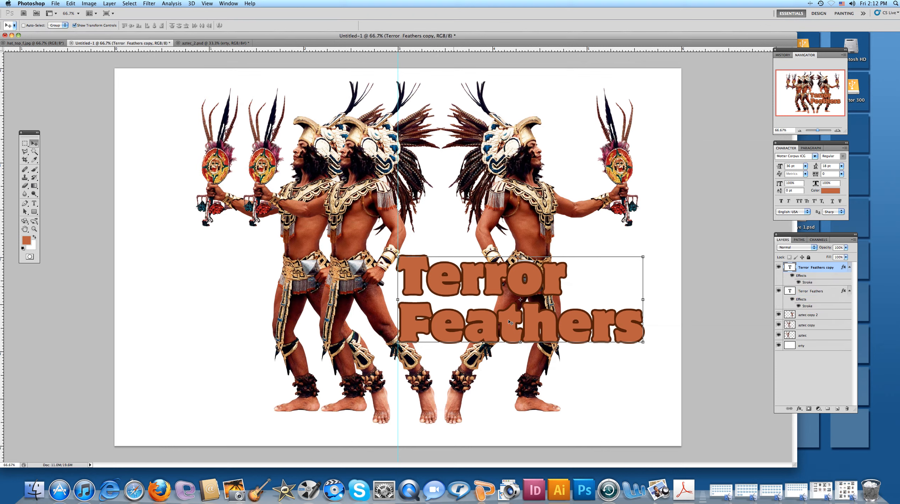
left_click_drag(454, 275, 225, 124)
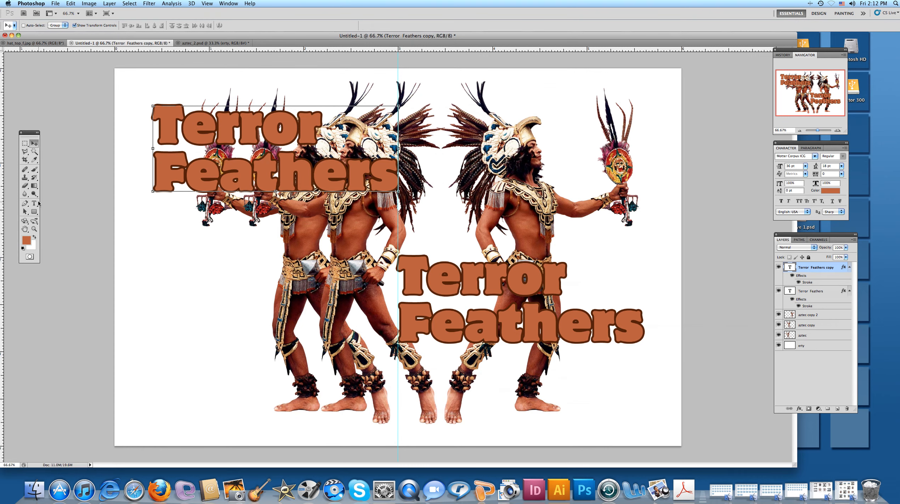
Set the copied Terror Feathers text at the upper left of the canvas to 18 pt and delete its Feathers line.
left_click(35, 203)
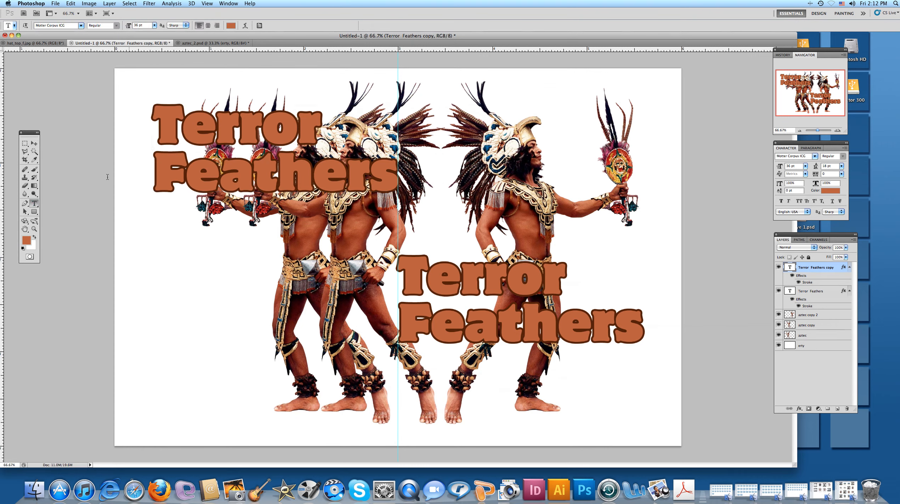
left_click(158, 124)
key("super+a")
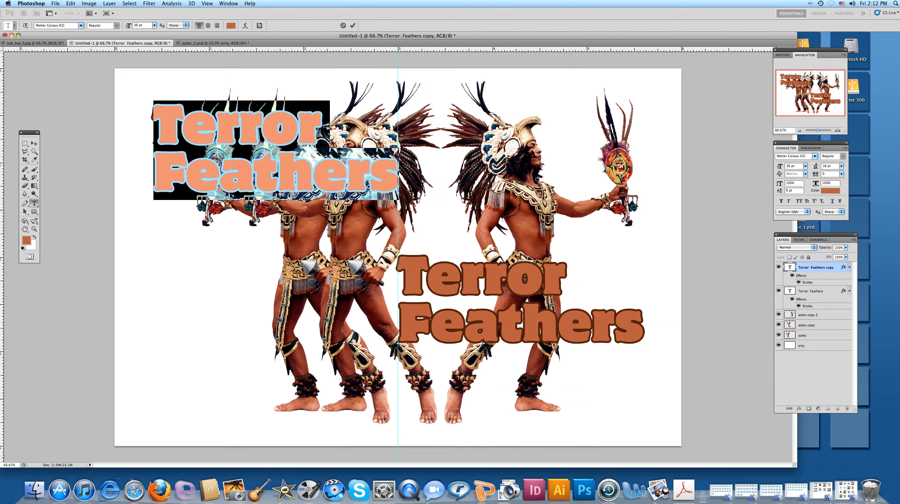
left_click(154, 28)
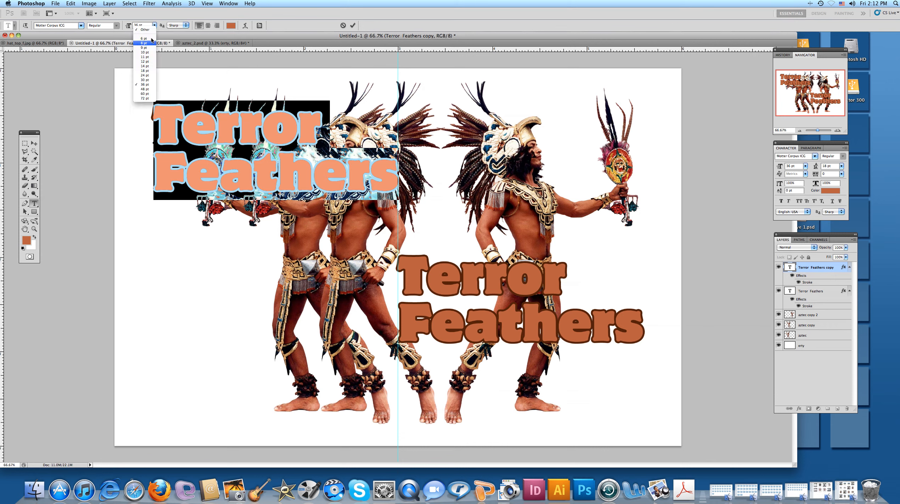
left_click(151, 71)
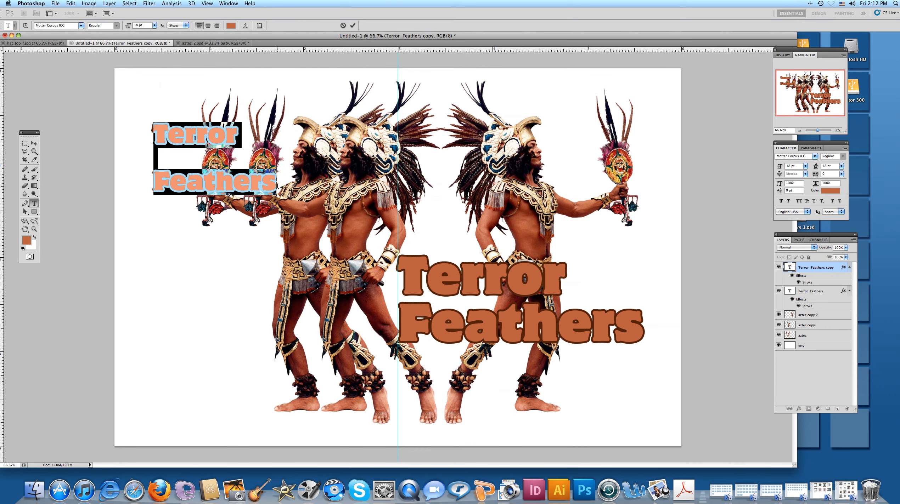
left_click_drag(277, 186, 149, 159)
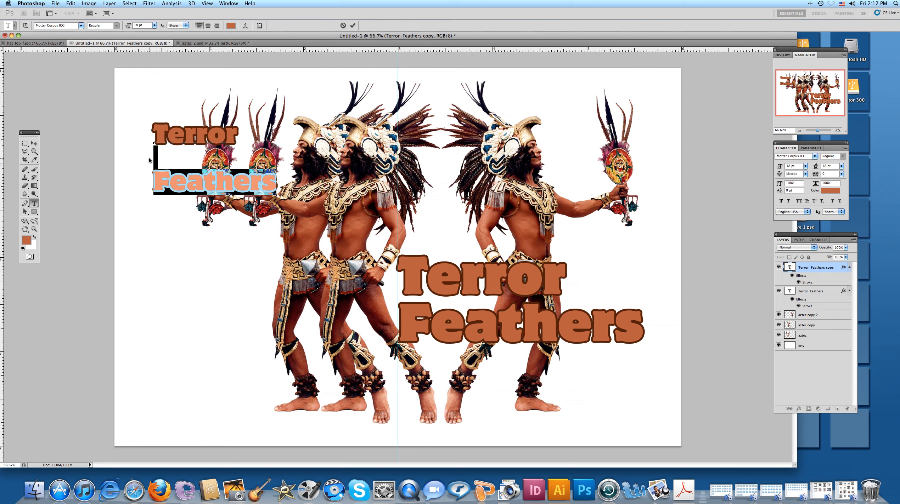
key("BackSpace")
key("BackSpace")
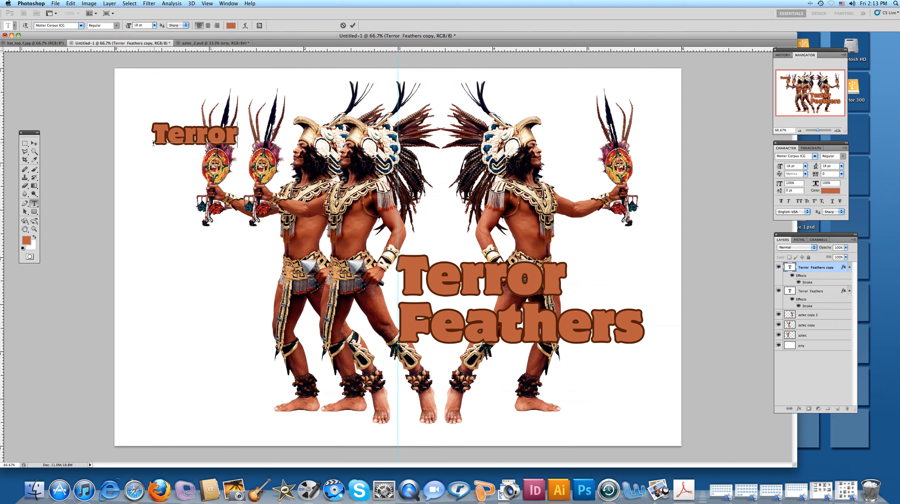
Replace the small copy's remaining word with "Warriors on the Move" and place it beneath the Terror Feathers title, right ends aligned.
double_click(185, 137)
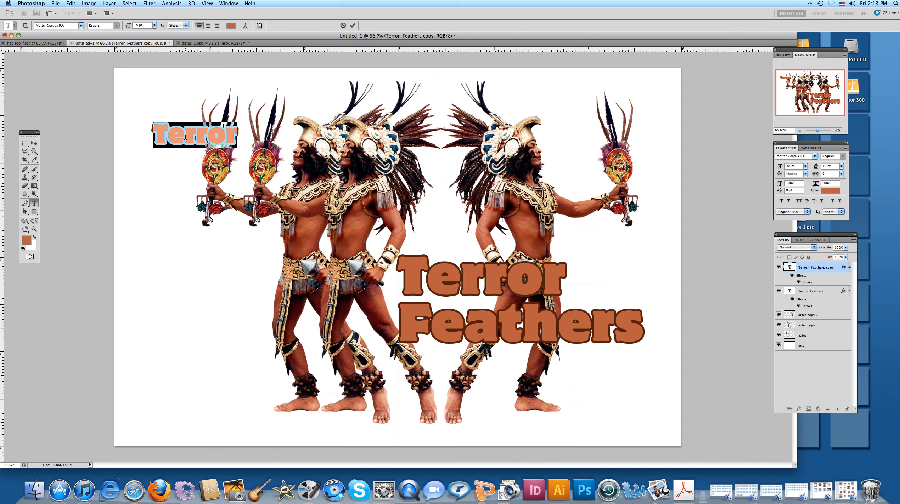
type("War")
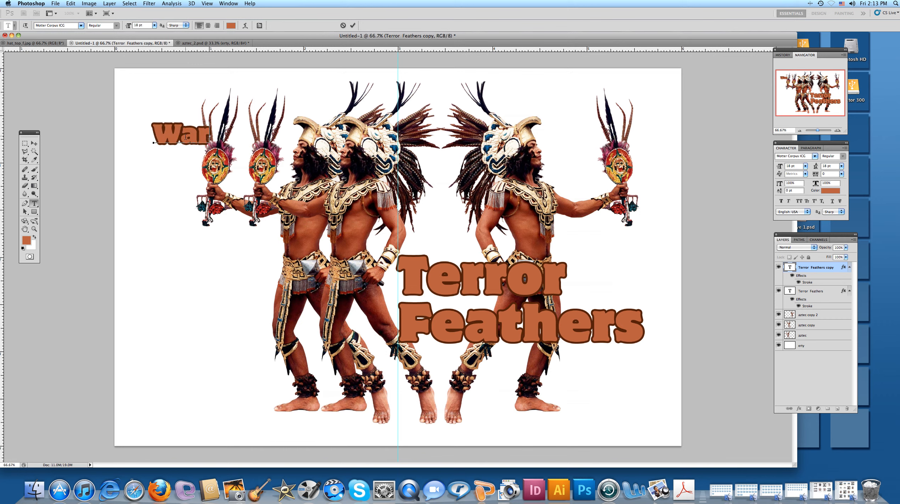
type("riors of")
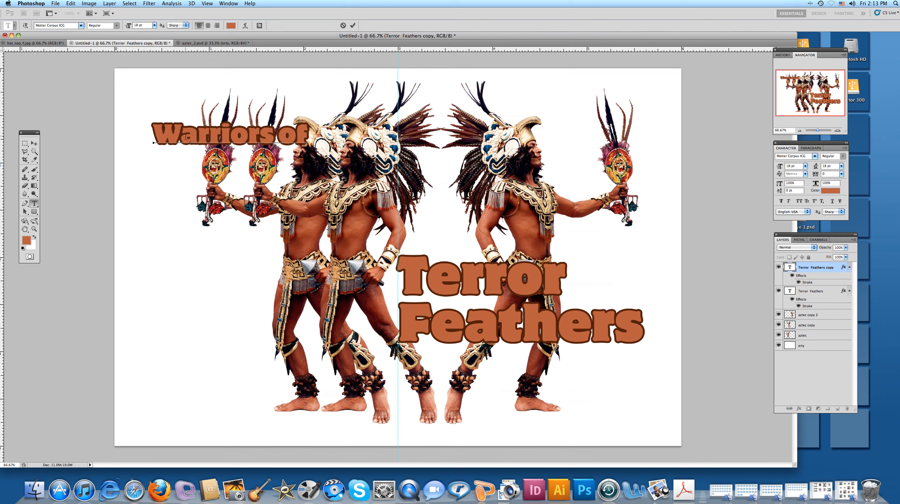
key("BackSpace")
type("n the")
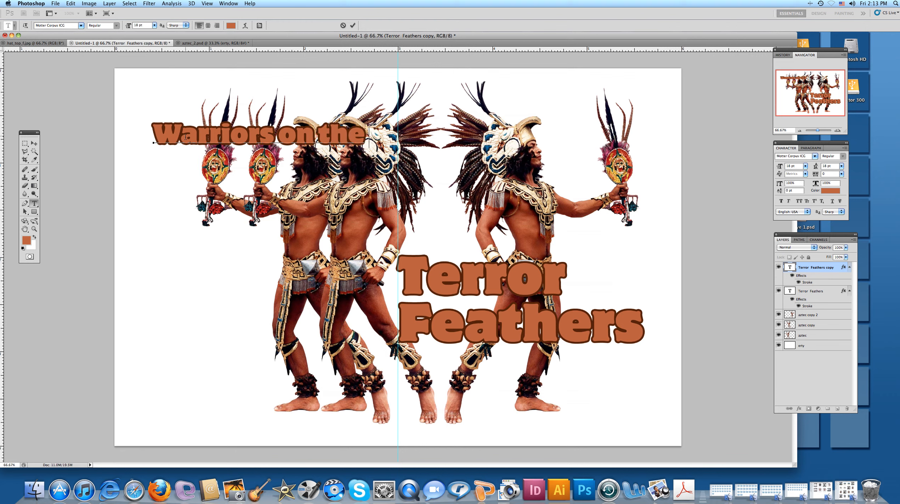
type(" Move")
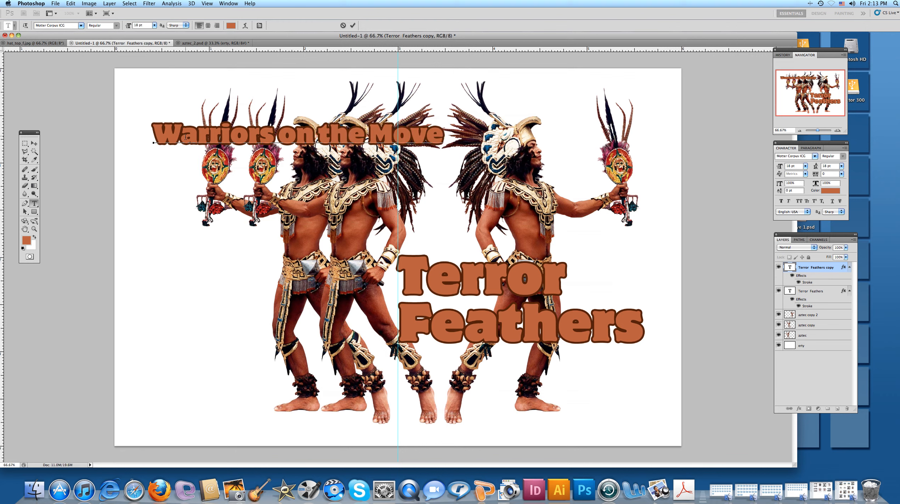
left_click(37, 145)
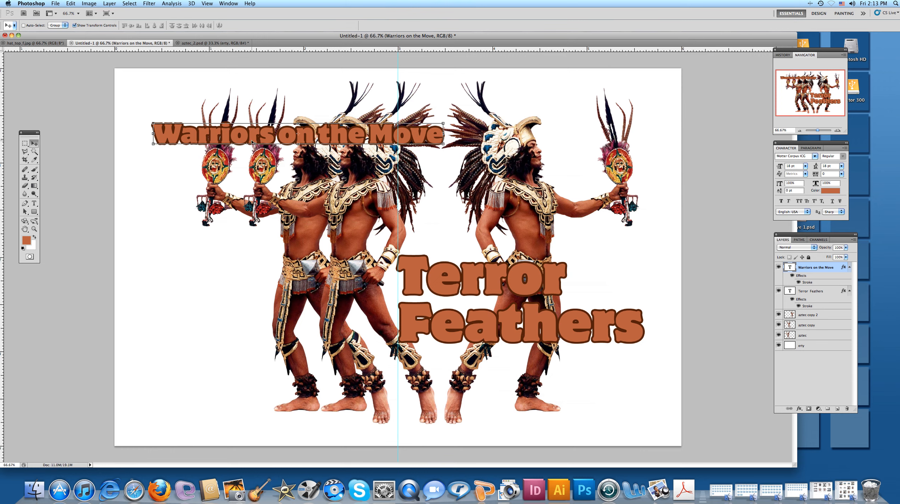
left_click_drag(251, 144, 451, 369)
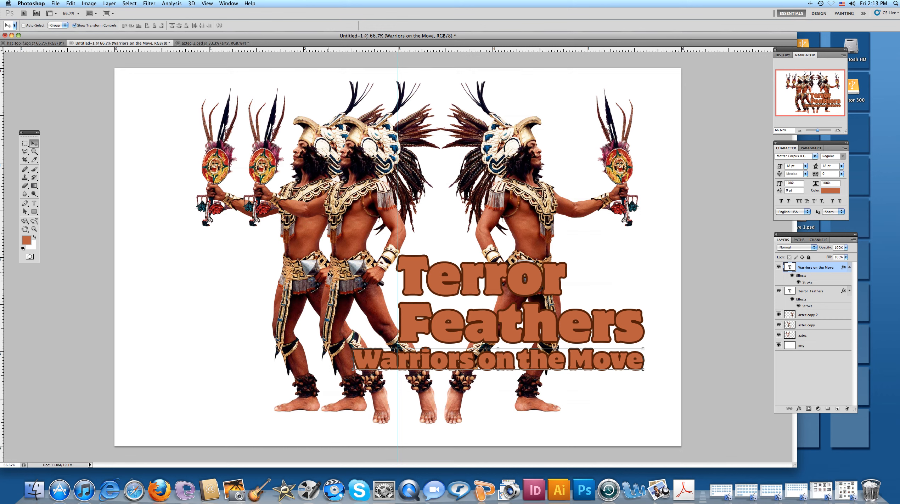
Sample red from the leftmost figure's feathered rattle as background colour and blue from the headdress as foreground colour.
left_click(35, 161)
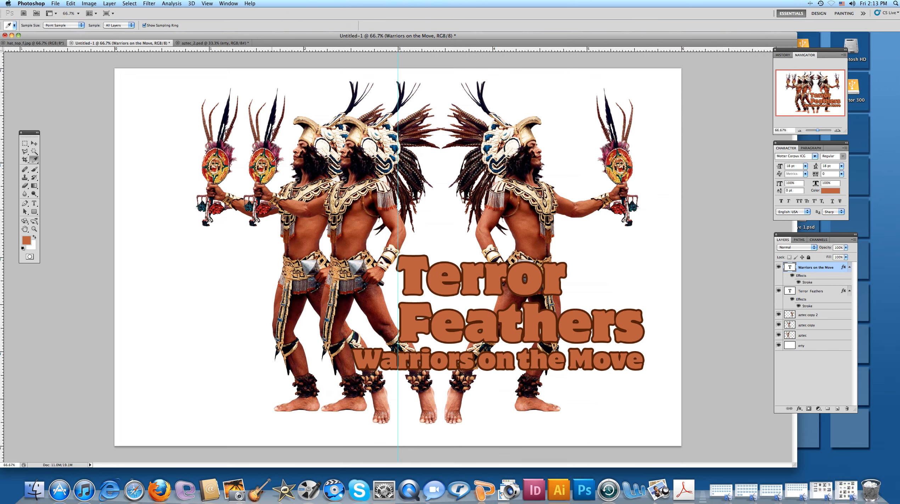
left_click(228, 160)
left_click(36, 237)
left_click(397, 146)
Fill the erty background layer with a radial gradient from red near the canvas centre to blue at the edges.
left_click(809, 349)
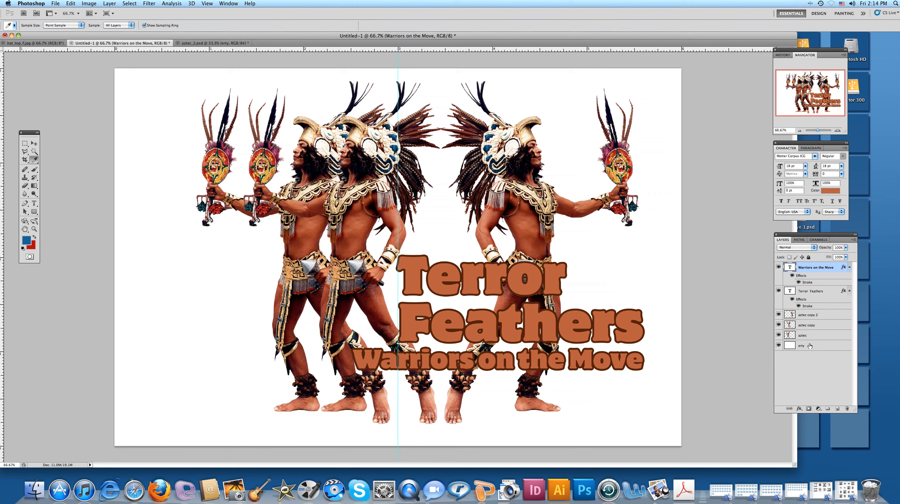
left_click(35, 188)
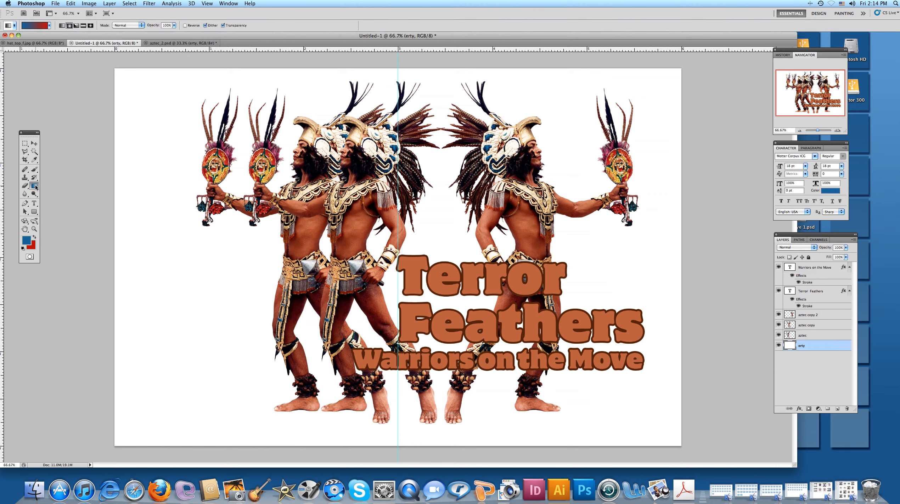
left_click(62, 28)
left_click(34, 237)
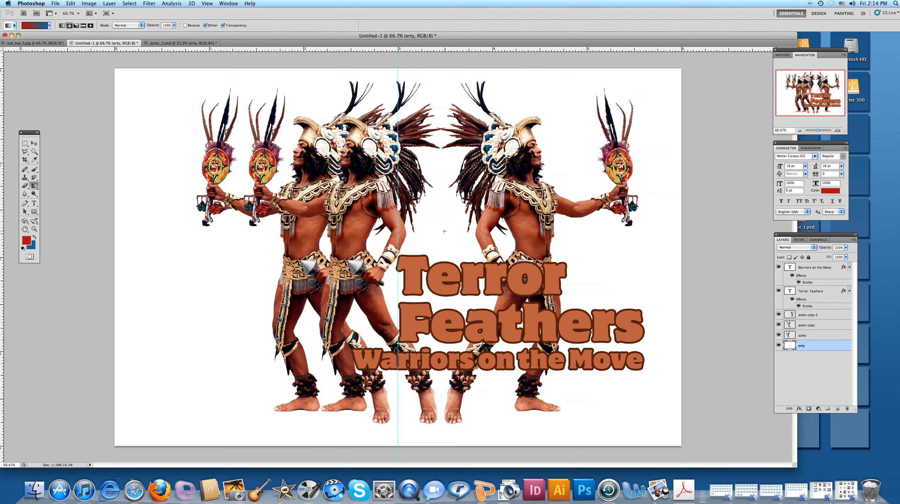
left_click_drag(444, 232, 166, 416)
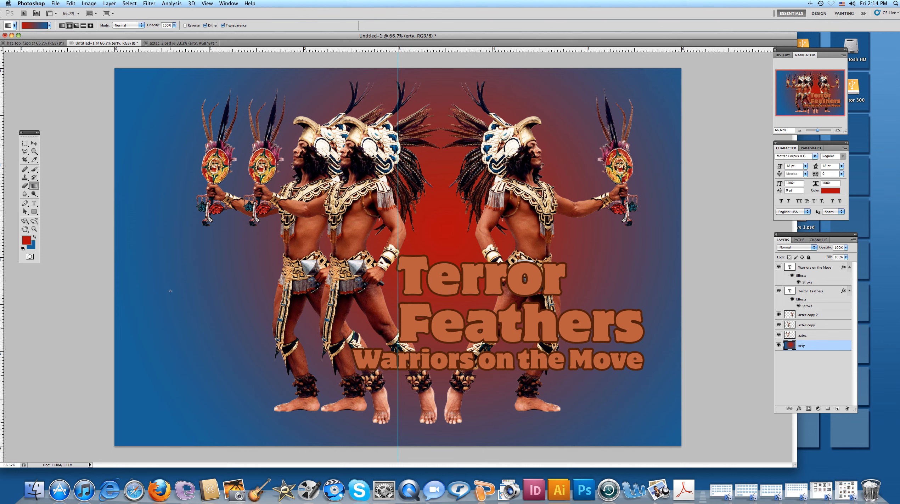
Change the red foreground colour to orange b54000.
left_click(26, 241)
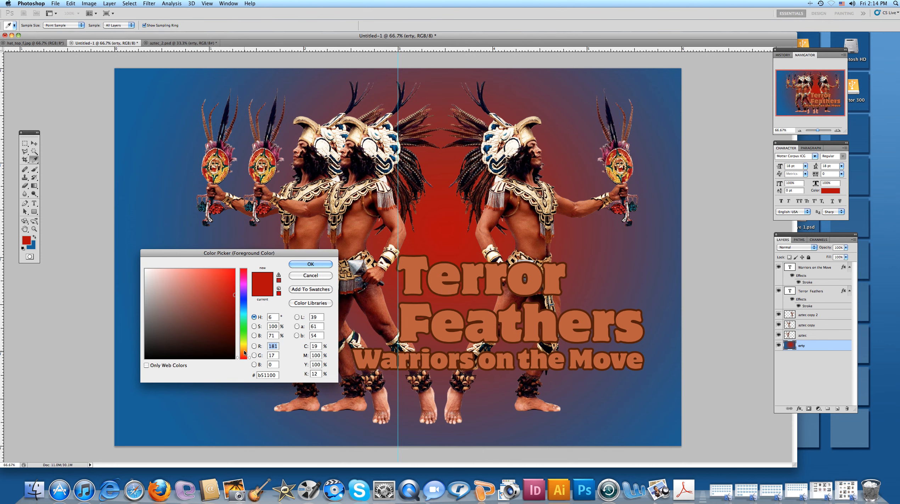
left_click(246, 354)
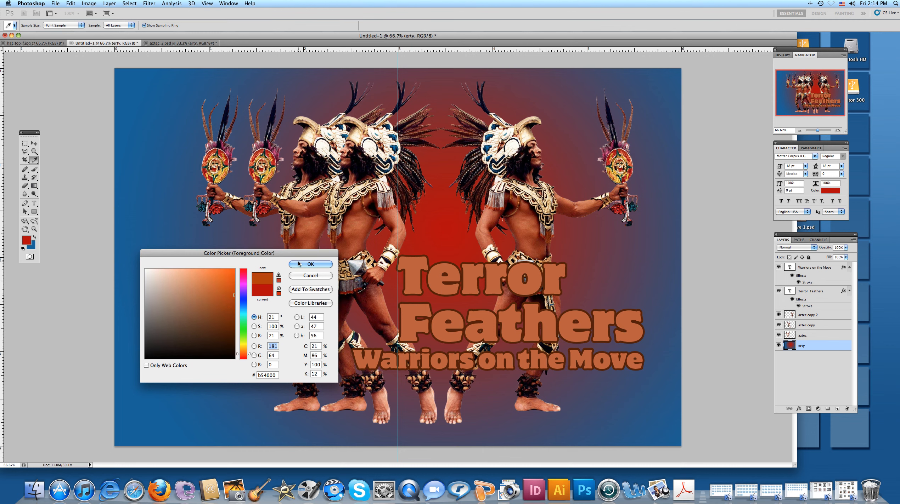
left_click(311, 264)
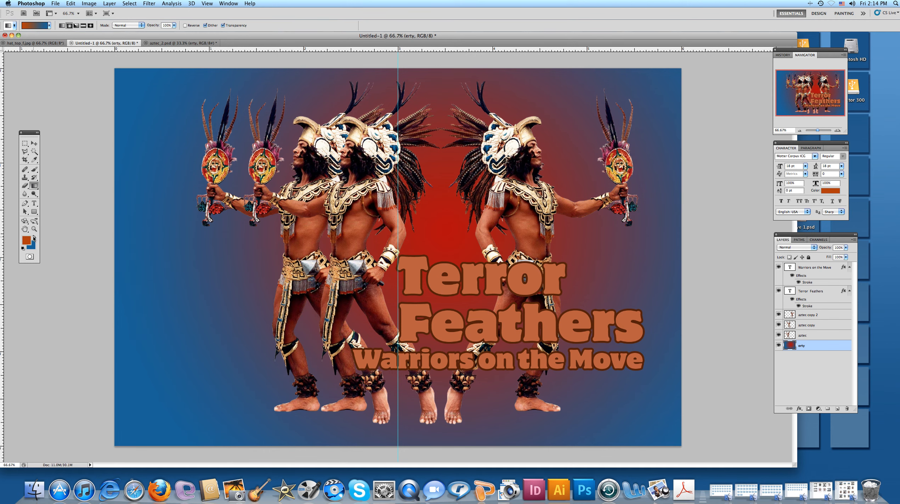
Change the blue swatch to light peach and refill the erty layer with a radial gradient from peach at the centre to orange outside.
left_click(34, 239)
left_click(27, 241)
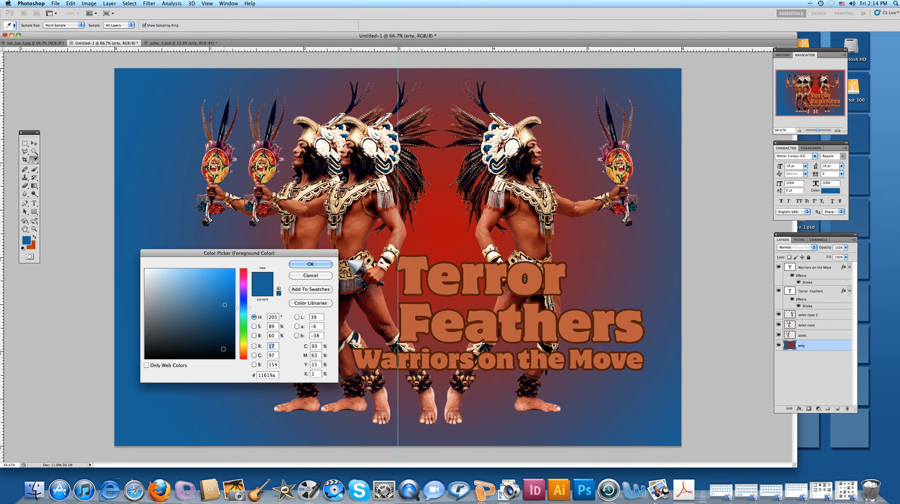
left_click(243, 353)
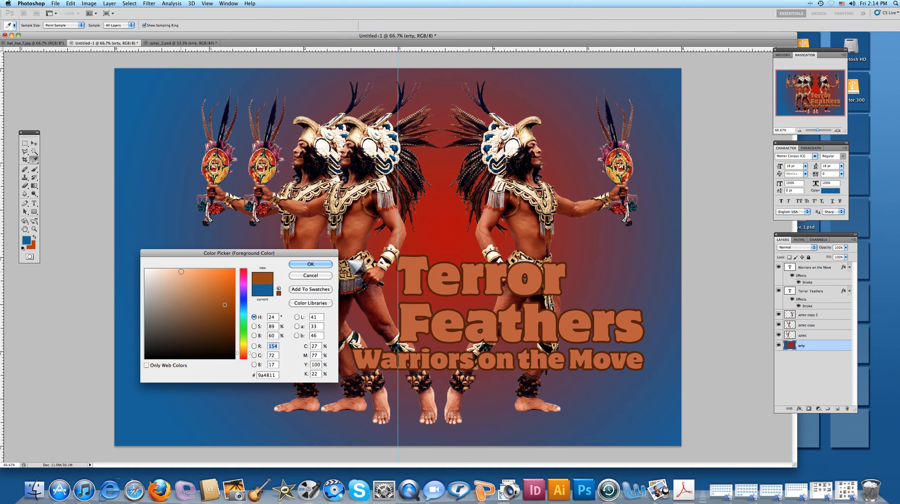
left_click(167, 274)
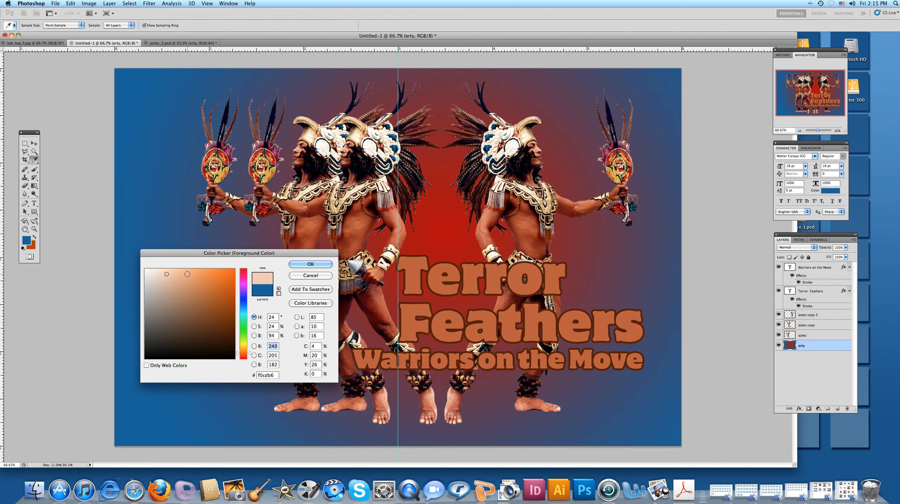
key("g")
left_click(305, 265)
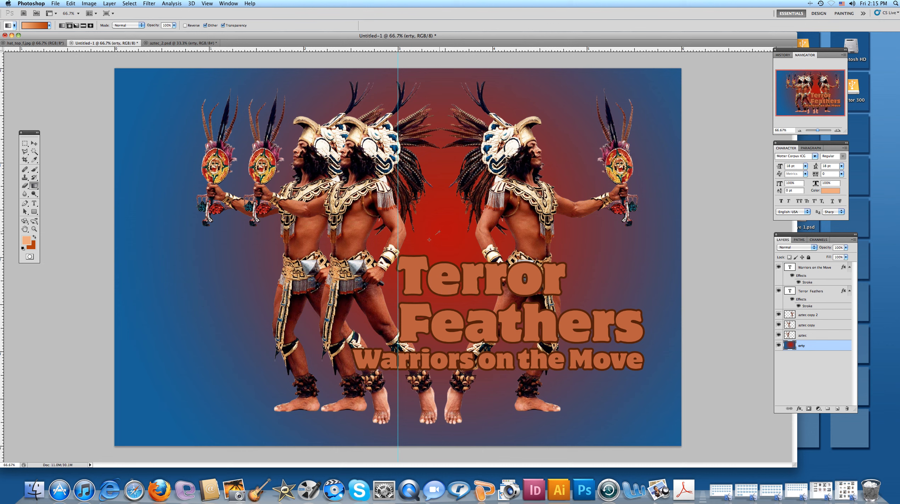
left_click_drag(429, 240, 173, 411)
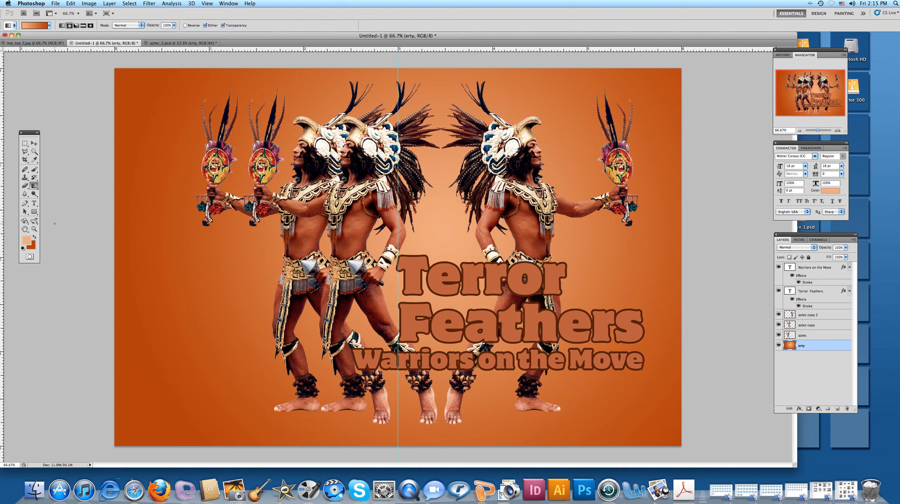
Remove the vertical centre guide from the canvas.
left_click(34, 144)
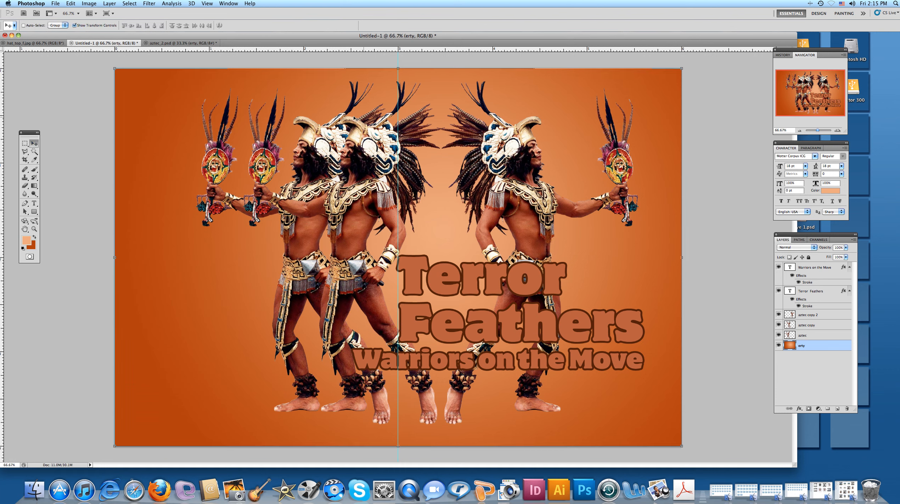
left_click_drag(225, 132, 3, 125)
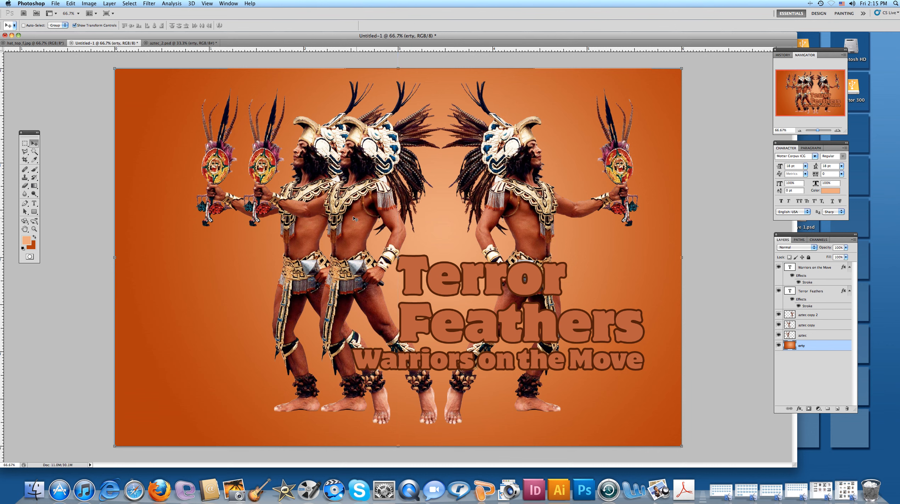